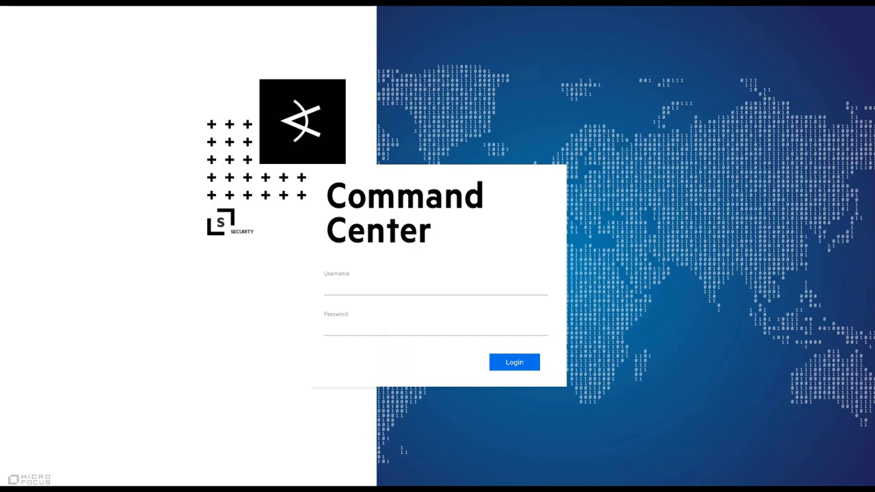
Sign in to ArcSight Command Center as arcsight with the account password.
{"action": "type", "text": "arcsight"}
{"action": "key", "text": "Tab"}
{"action": "type", "text": "********"}
{"action": "key", "text": "Return"}
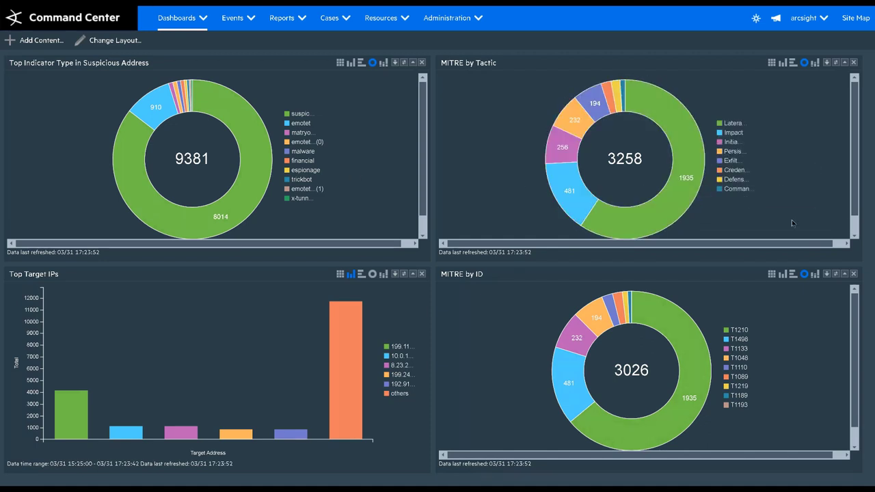
Hide Lateral Movement and T1210 from the MITRE donuts, leaving totals 1323 and 1091.
{"action": "left_click", "coordinate": [722, 125]}
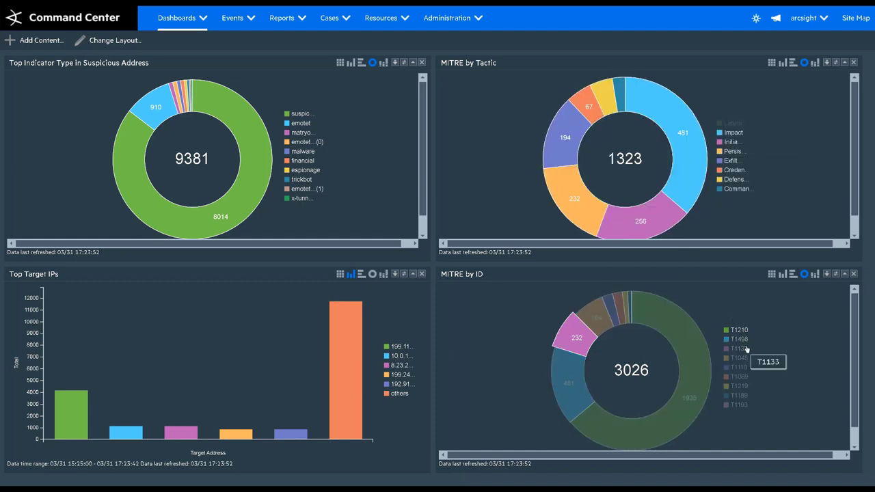
{"action": "left_click", "coordinate": [727, 333]}
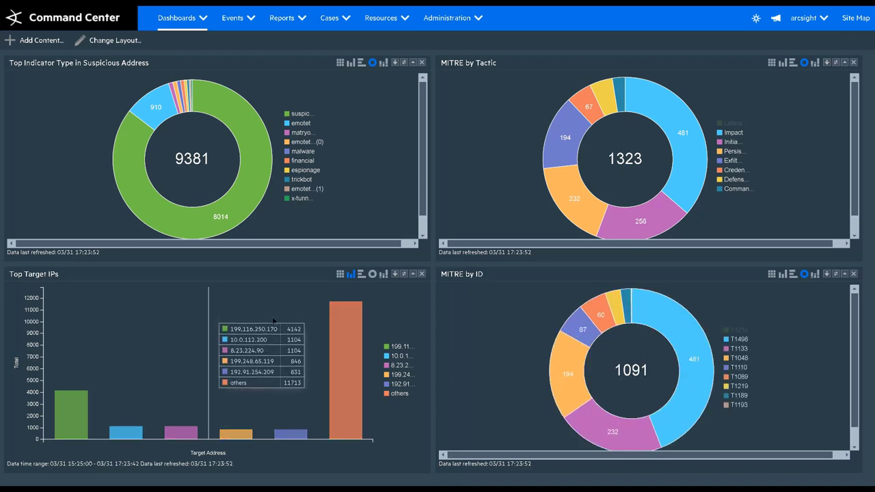
{"action": "left_click", "coordinate": [199, 23]}
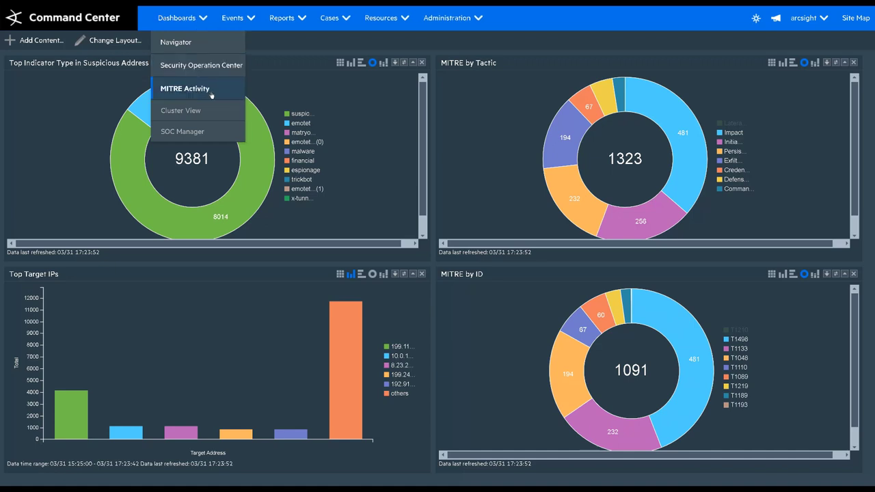
Open the MITRE Activity graph, check the node-type legend, and show T1193 Spearphishing Attachment details.
{"action": "left_click", "coordinate": [185, 89]}
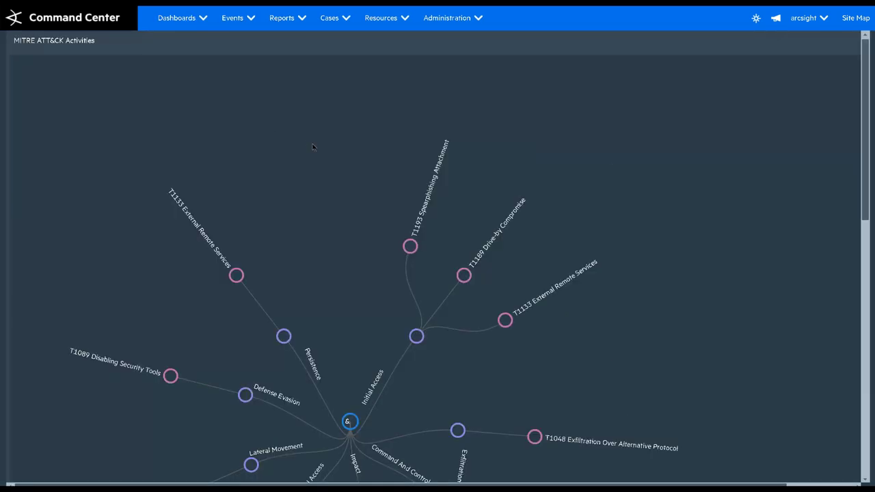
{"action": "key", "text": "ctrl+minus"}
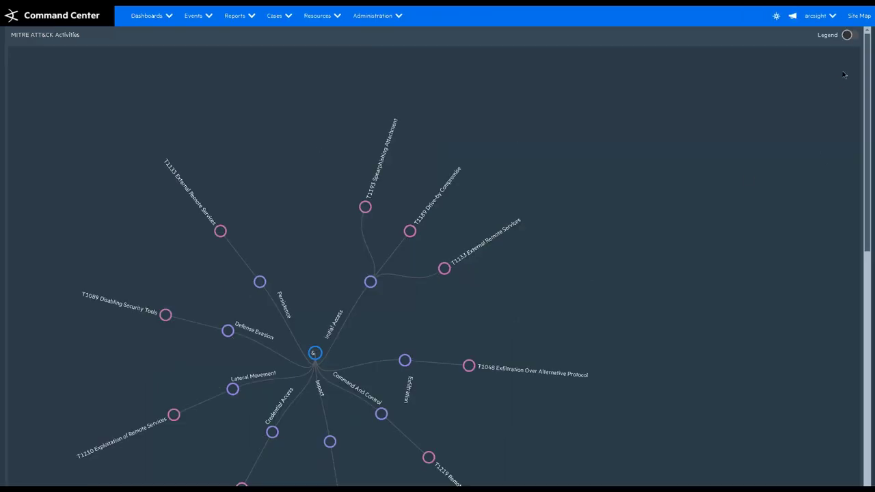
{"action": "left_click", "coordinate": [849, 36]}
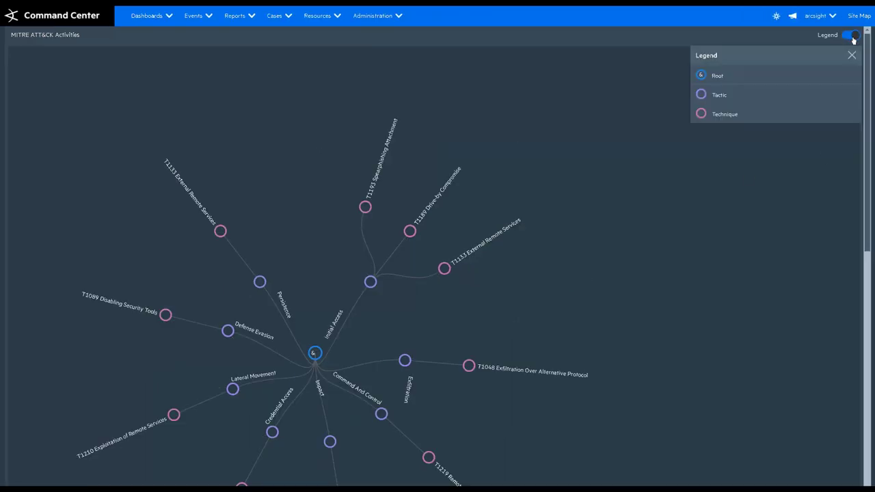
{"action": "key", "text": "ctrl+plus"}
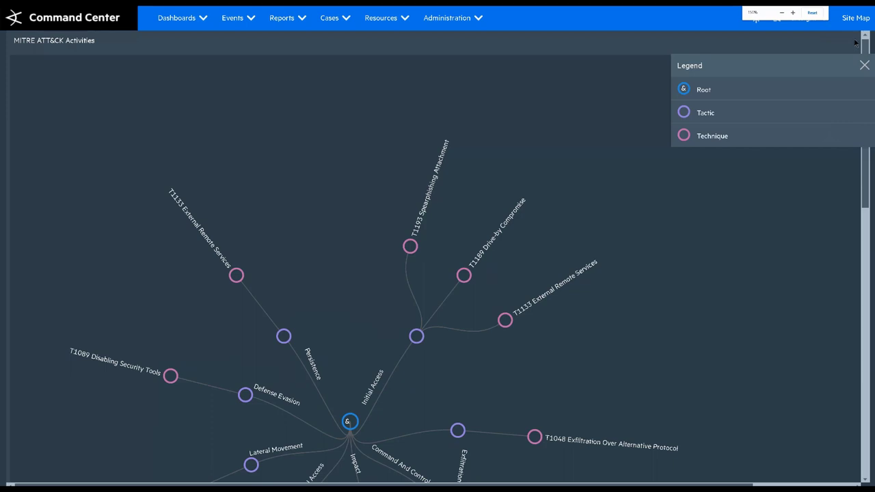
{"action": "left_click_drag", "start_coordinate": [863, 47], "coordinate": [873, 106]}
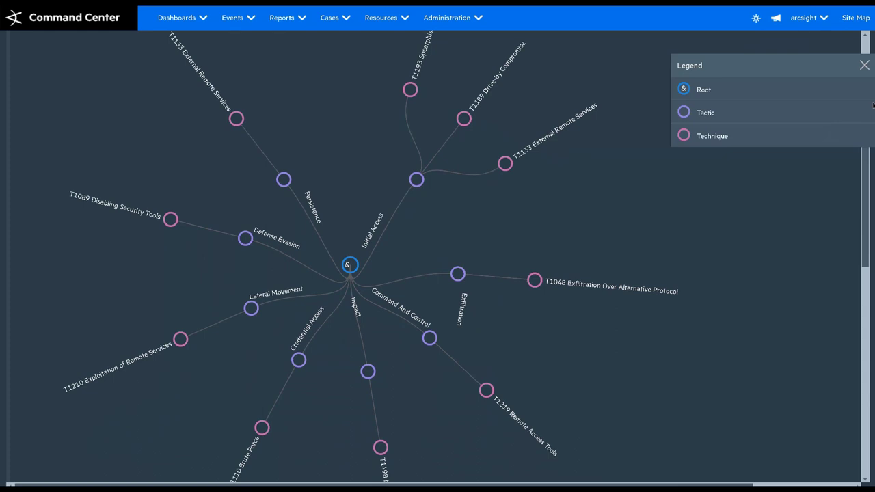
{"action": "left_click_drag", "start_coordinate": [873, 106], "coordinate": [869, 86]}
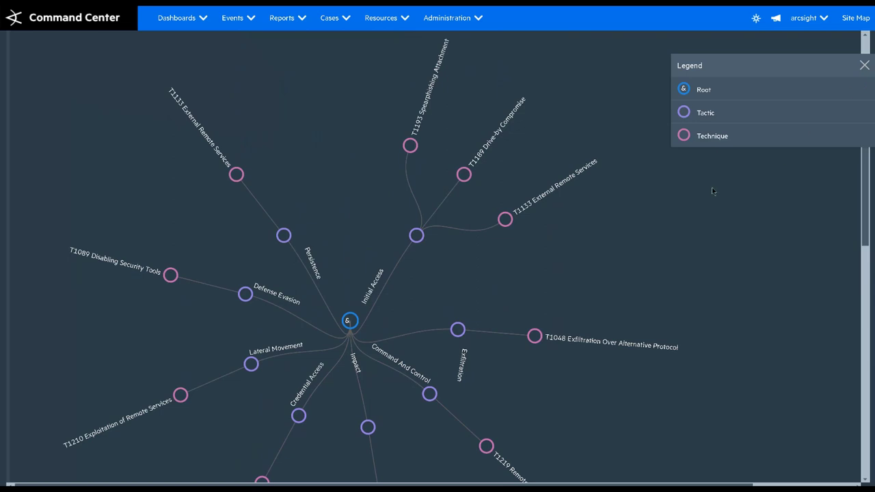
{"action": "mouse_move", "coordinate": [234, 176]}
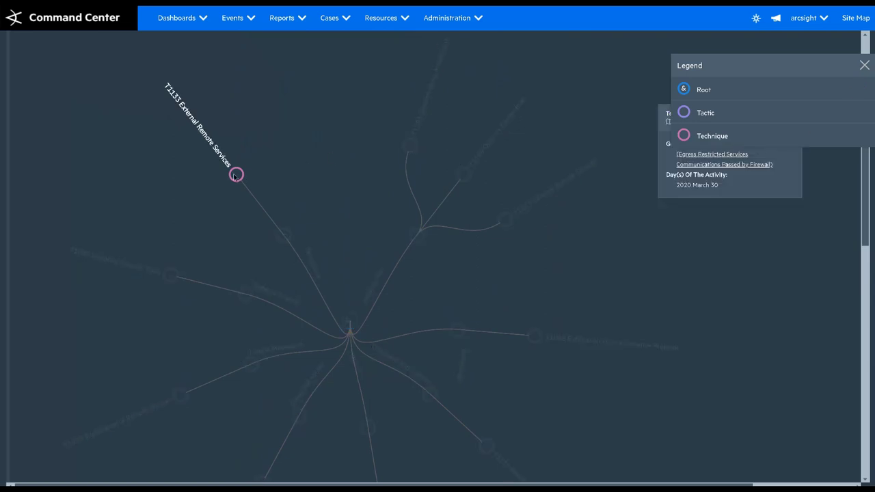
{"action": "left_click", "coordinate": [865, 66]}
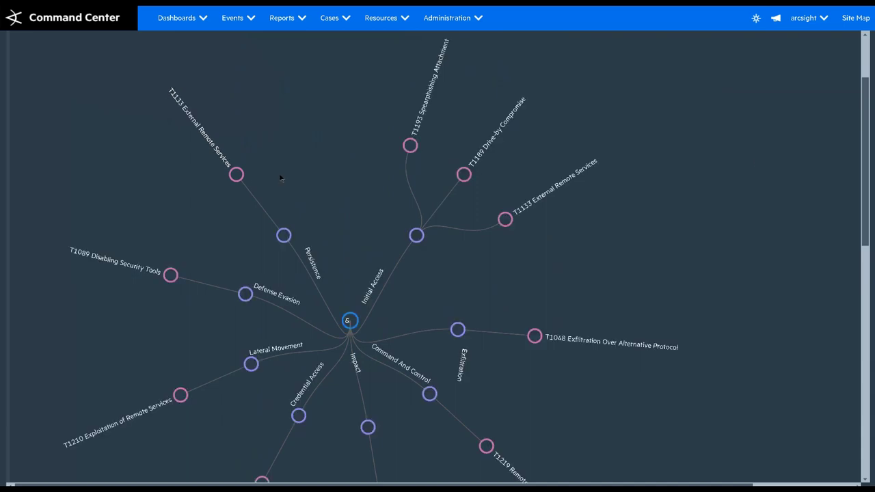
{"action": "mouse_move", "coordinate": [237, 176]}
{"action": "left_click", "coordinate": [417, 151]}
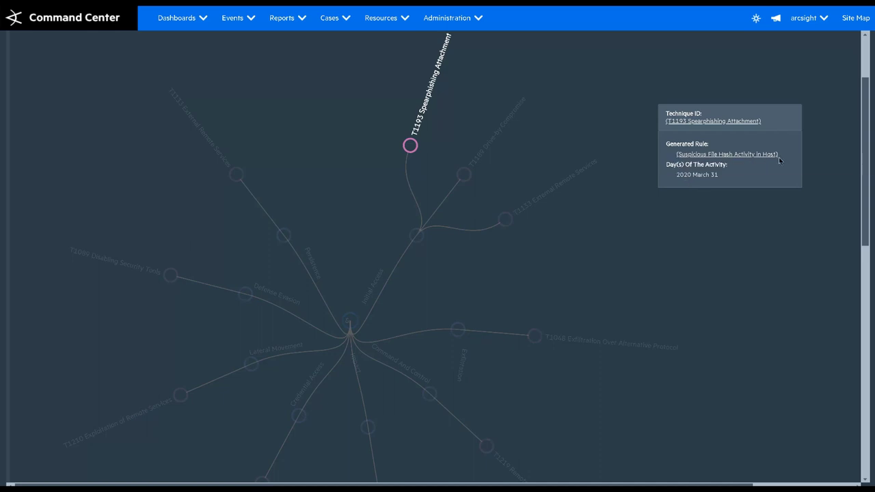
Open the T1193 page on MITRE ATT&CK and highlight its description and APT12's attachment types.
{"action": "left_click", "coordinate": [757, 125]}
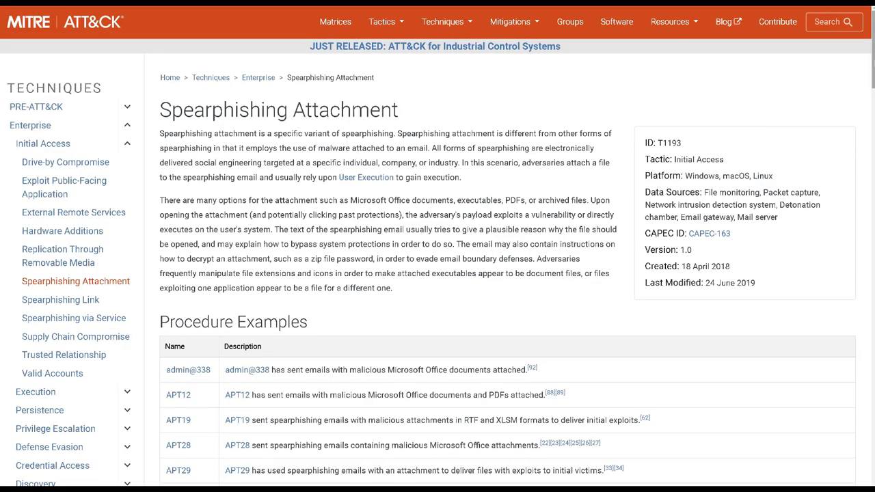
{"action": "scroll", "coordinate": [506, 273], "scroll_direction": "down", "scroll_amount": 1}
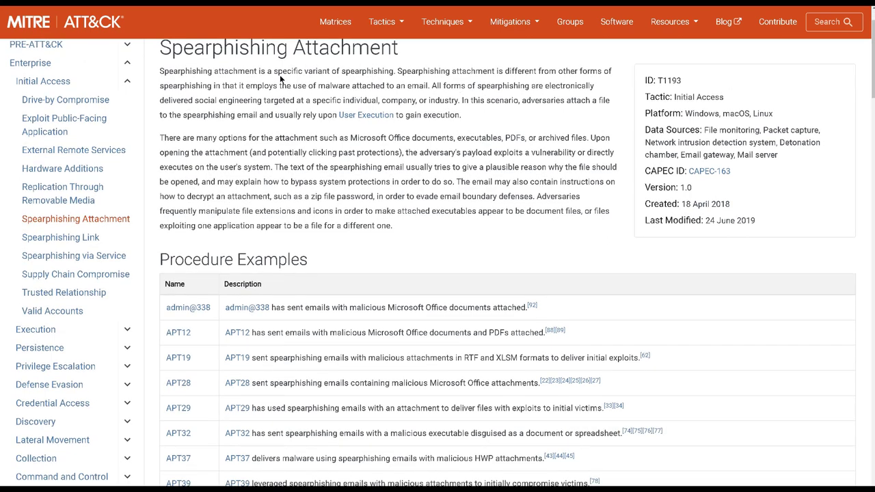
{"action": "left_click_drag", "start_coordinate": [159, 71], "coordinate": [339, 143]}
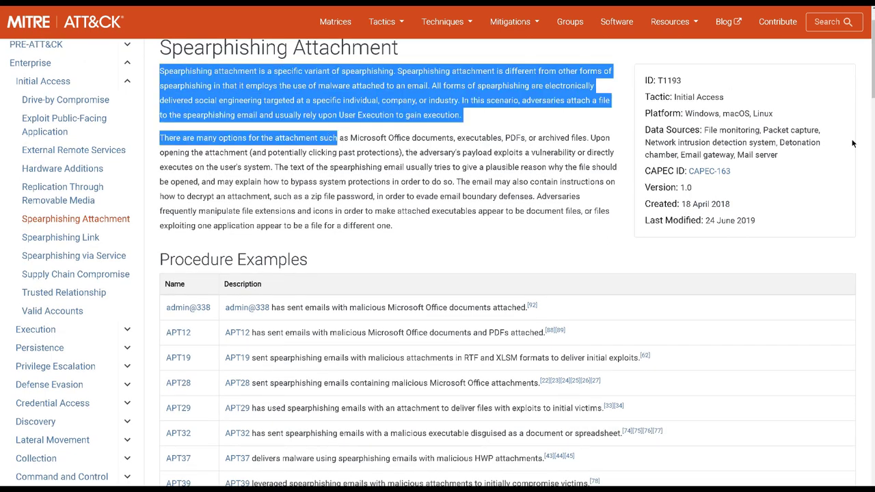
{"action": "scroll", "coordinate": [559, 147], "scroll_direction": "down", "scroll_amount": 3}
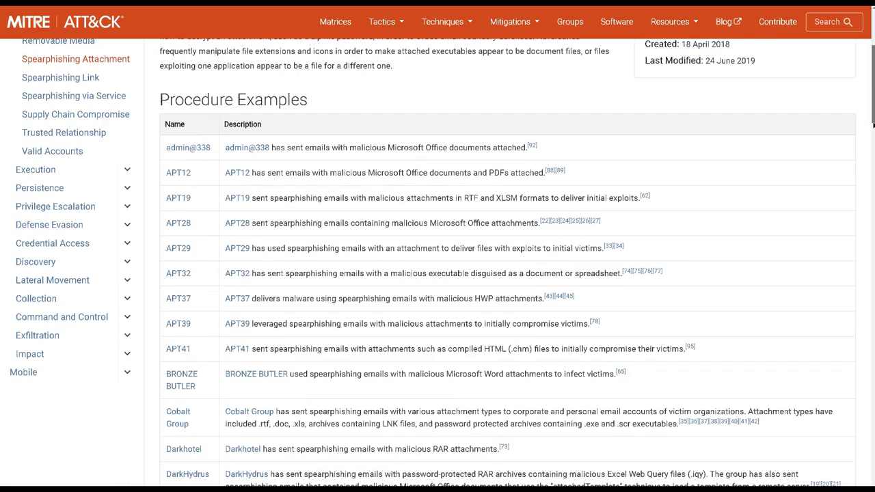
{"action": "left_click_drag", "start_coordinate": [535, 123], "coordinate": [286, 124]}
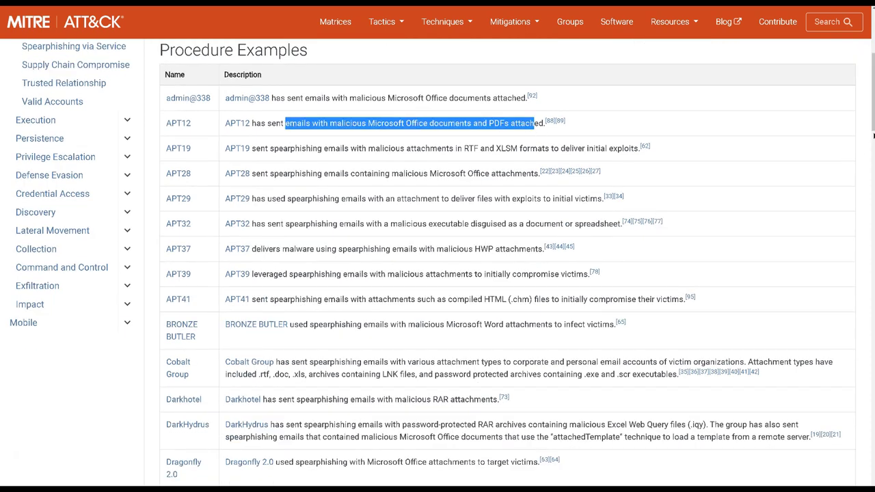
Scroll down to highlight the Mitigations and Detection sections, then return to Command Center.
{"action": "scroll", "coordinate": [442, 263], "scroll_direction": "down", "scroll_amount": 3}
{"action": "scroll", "coordinate": [681, 264], "scroll_direction": "down", "scroll_amount": 15}
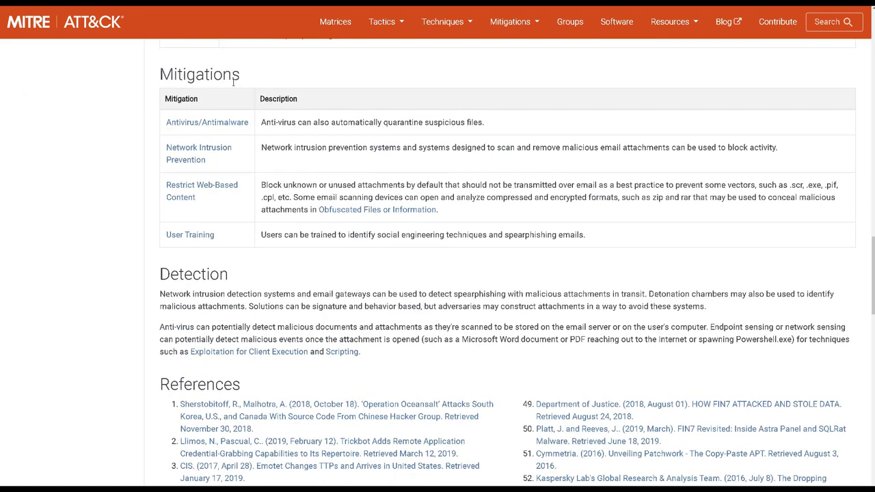
{"action": "double_click", "coordinate": [237, 83]}
{"action": "double_click", "coordinate": [211, 268]}
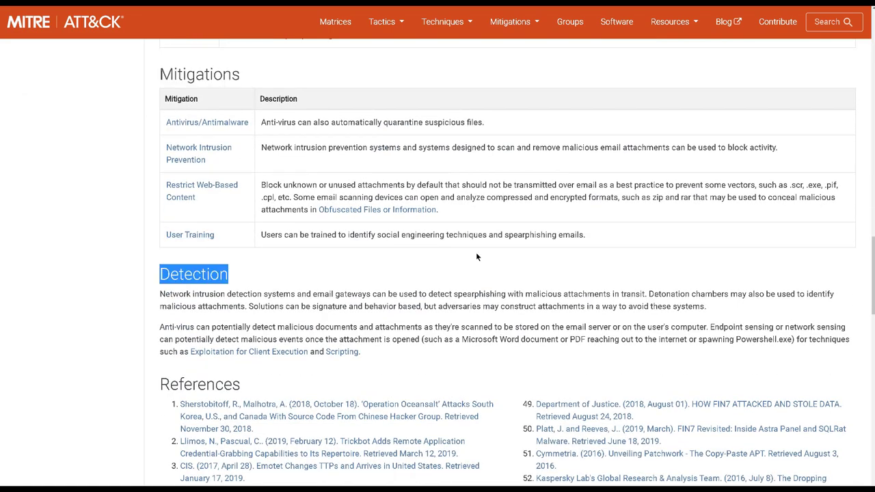
{"action": "left_click_drag", "start_coordinate": [872, 251], "coordinate": [871, 101]}
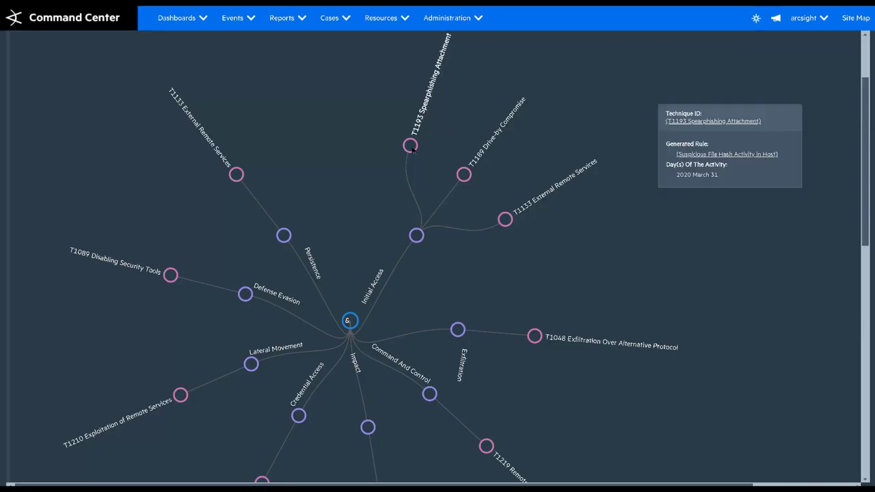
From the T1193 details card, open the Suspicious File Hash Activity in Host event channel.
{"action": "left_click", "coordinate": [411, 147]}
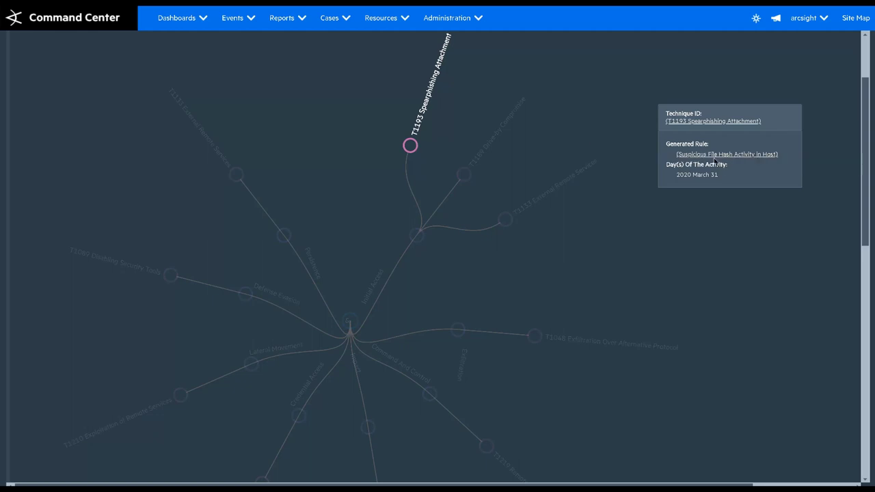
{"action": "left_click_drag", "start_coordinate": [736, 177], "coordinate": [677, 176]}
{"action": "left_click", "coordinate": [746, 166]}
{"action": "left_click", "coordinate": [746, 155]}
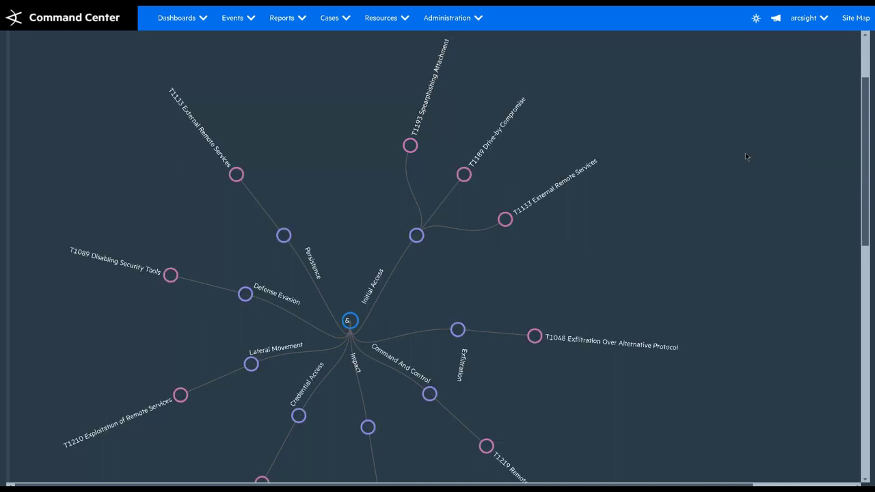
{"action": "left_click", "coordinate": [410, 146]}
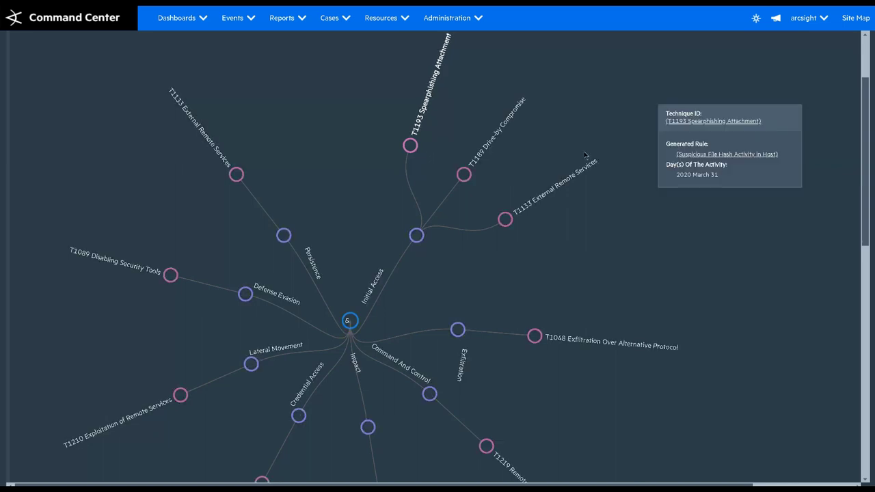
{"action": "left_click", "coordinate": [719, 155]}
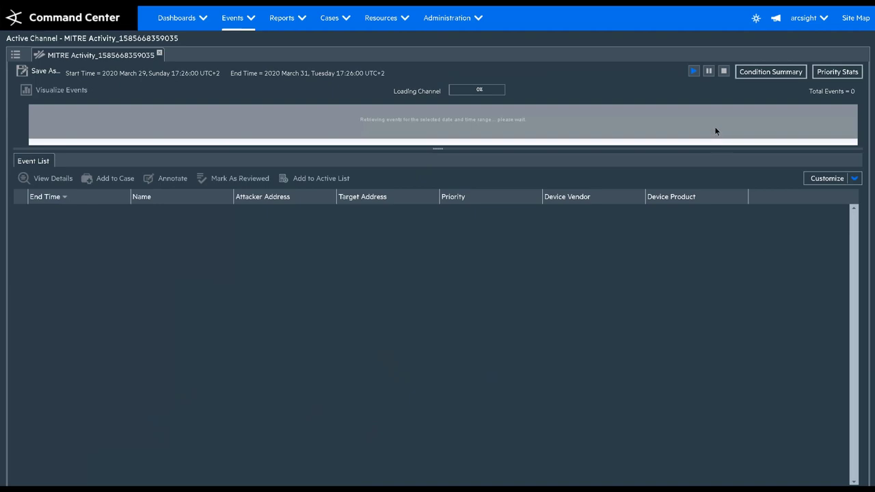
Pause the event channel, widen Destination Fqdn, and select events down to relay.weail.wdect.net.
{"action": "left_click", "coordinate": [710, 72]}
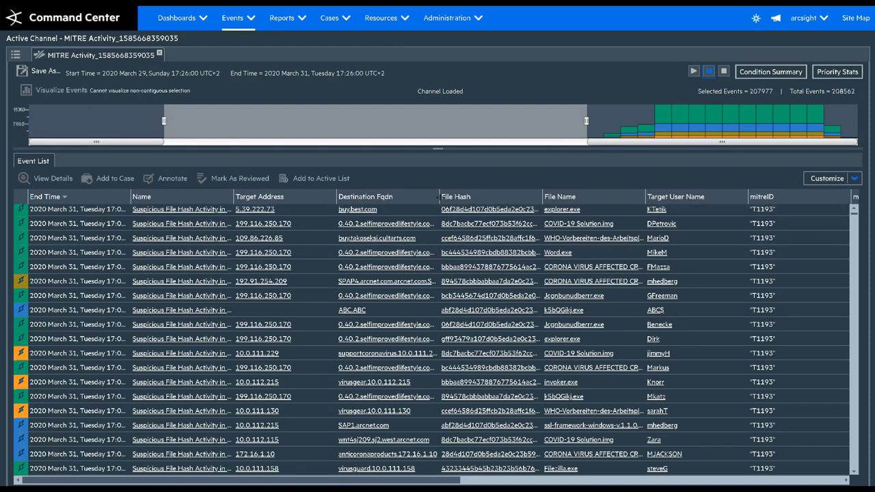
{"action": "left_click_drag", "start_coordinate": [440, 197], "coordinate": [506, 197]}
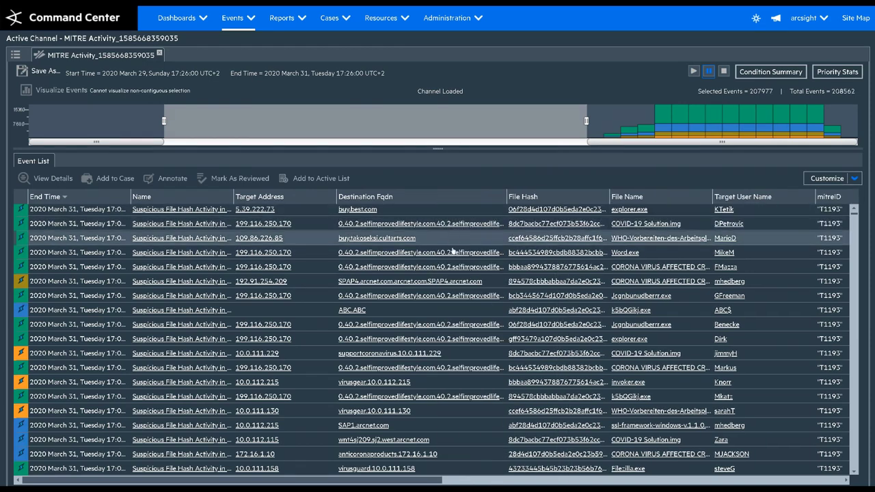
{"action": "left_click", "coordinate": [451, 235]}
{"action": "left_click", "coordinate": [459, 311]}
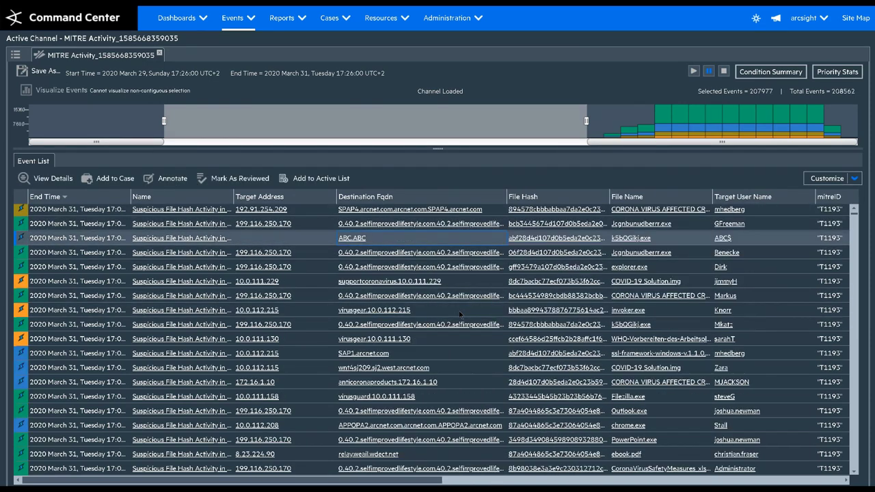
{"action": "scroll", "coordinate": [459, 309], "scroll_direction": "down", "scroll_amount": 3}
{"action": "left_click", "coordinate": [467, 280]}
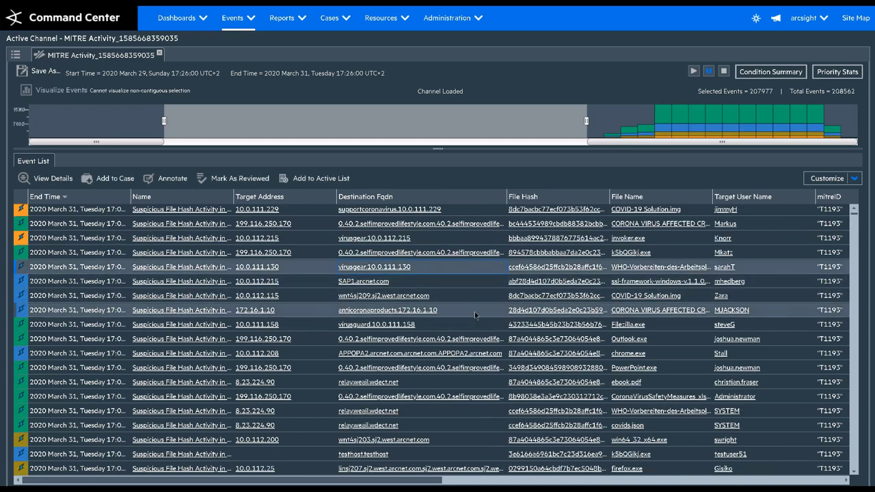
{"action": "left_click", "coordinate": [469, 411], "text": "shift"}
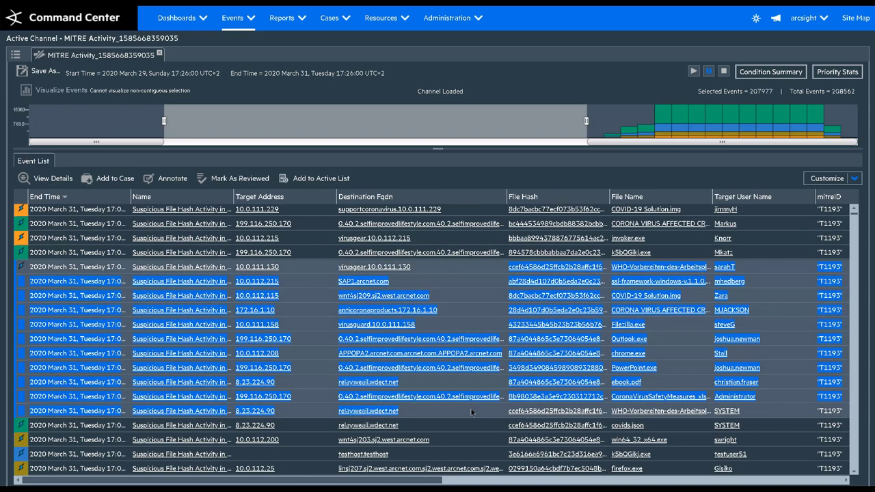
{"action": "left_click", "coordinate": [472, 411]}
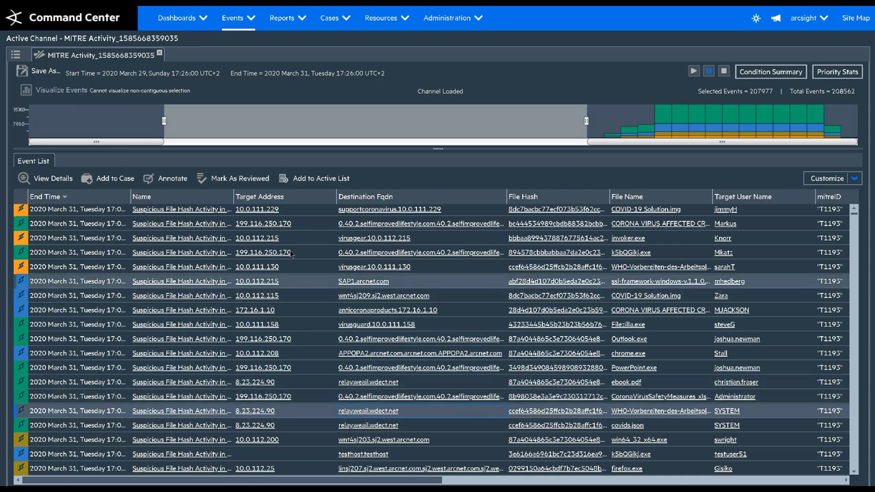
Widen the Name, File Hash and File Name columns to show full names and hashes.
{"action": "left_click_drag", "start_coordinate": [234, 197], "coordinate": [286, 201]}
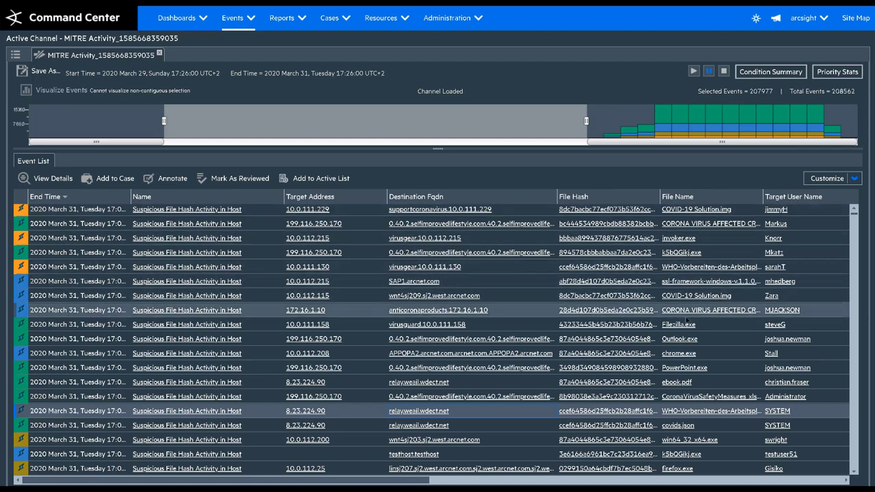
{"action": "left_click_drag", "start_coordinate": [660, 199], "coordinate": [737, 204]}
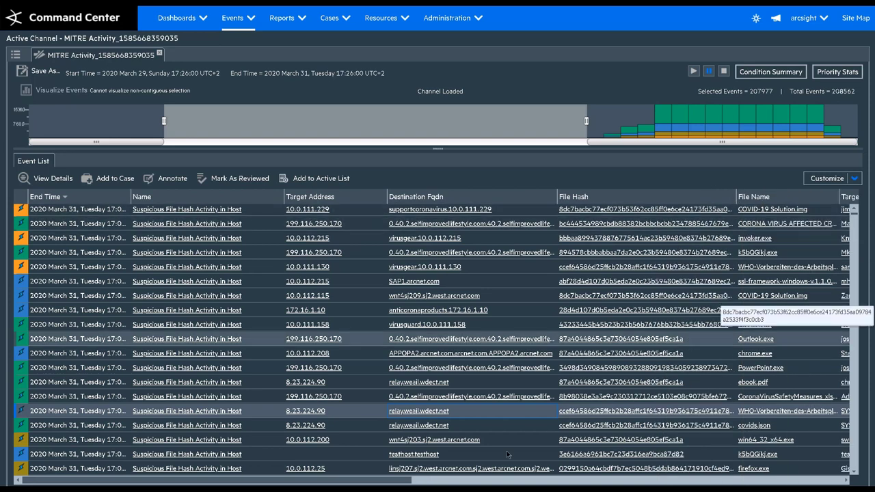
{"action": "left_click_drag", "start_coordinate": [403, 482], "coordinate": [557, 480]}
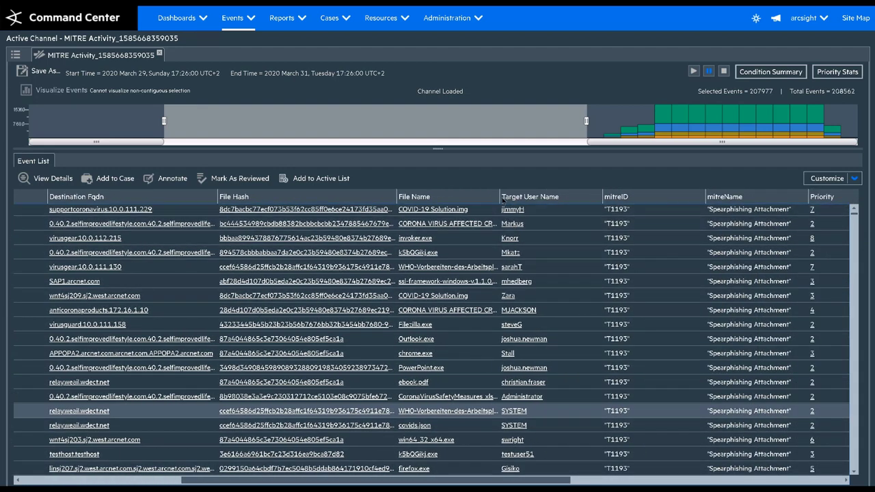
{"action": "left_click_drag", "start_coordinate": [502, 199], "coordinate": [536, 200]}
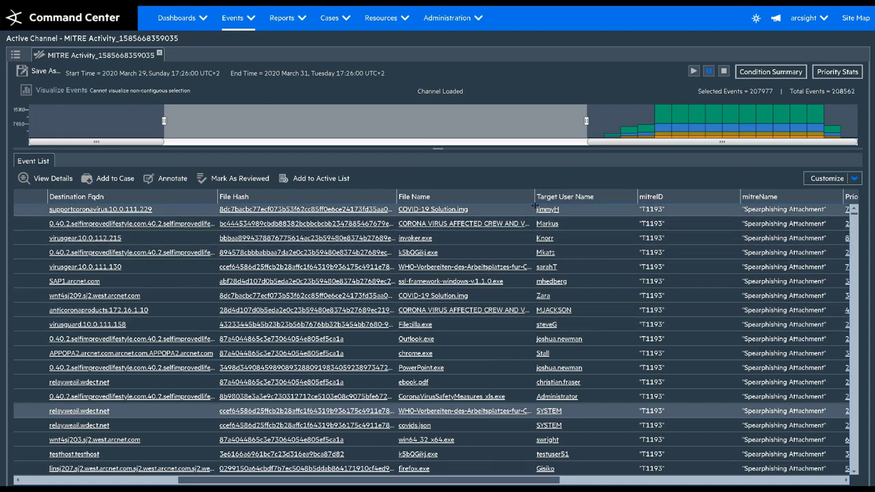
{"action": "left_click_drag", "start_coordinate": [537, 199], "coordinate": [585, 199]}
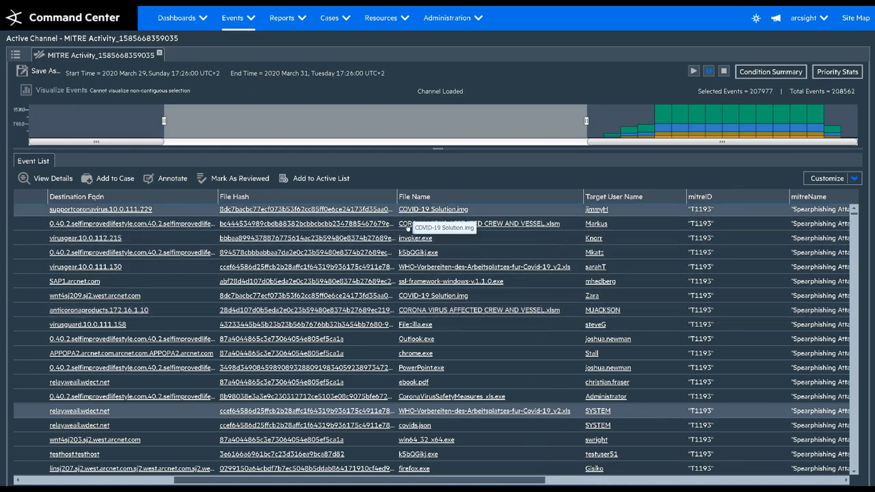
{"action": "left_click_drag", "start_coordinate": [399, 196], "coordinate": [450, 219]}
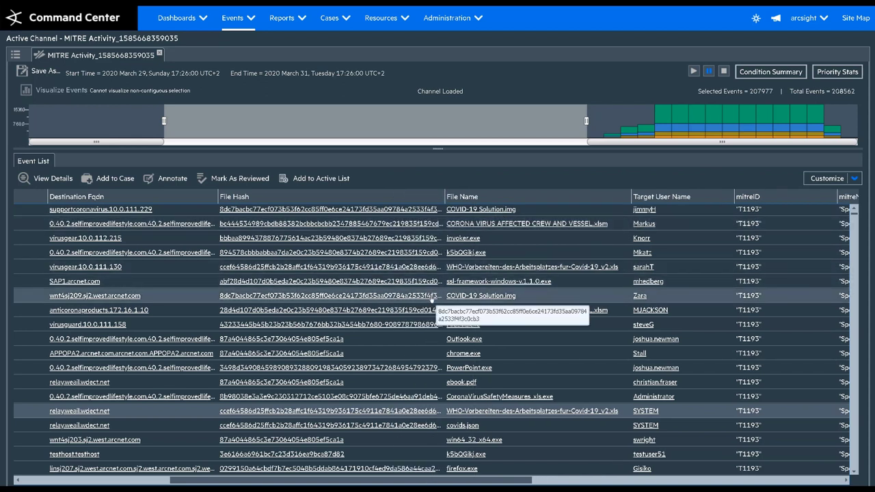
Run Integration Command(s) > VirusTotal Hash Lookup on the COVID-19 Solution.img row's File Hash.
{"action": "right_click", "coordinate": [431, 299]}
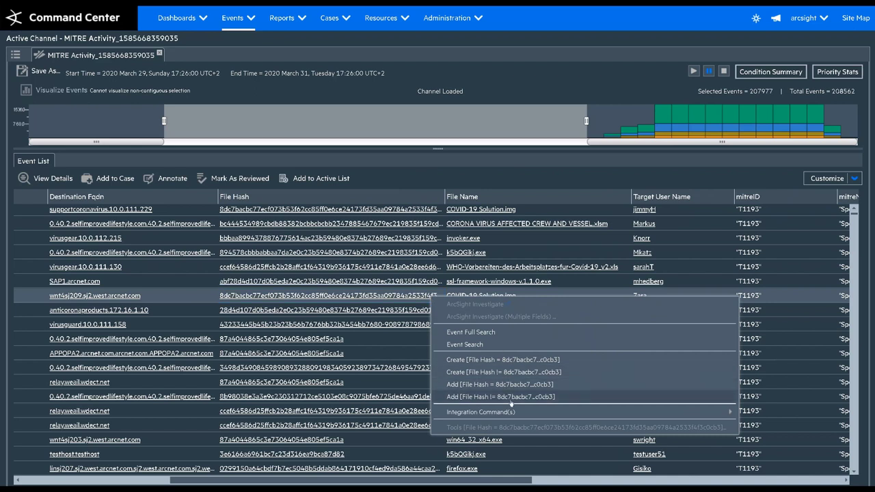
{"action": "mouse_move", "coordinate": [515, 414]}
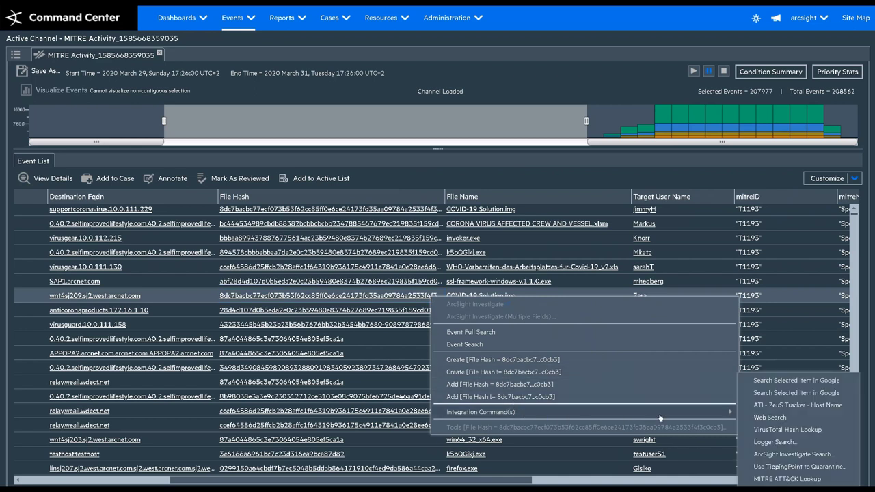
{"action": "left_click", "coordinate": [759, 430]}
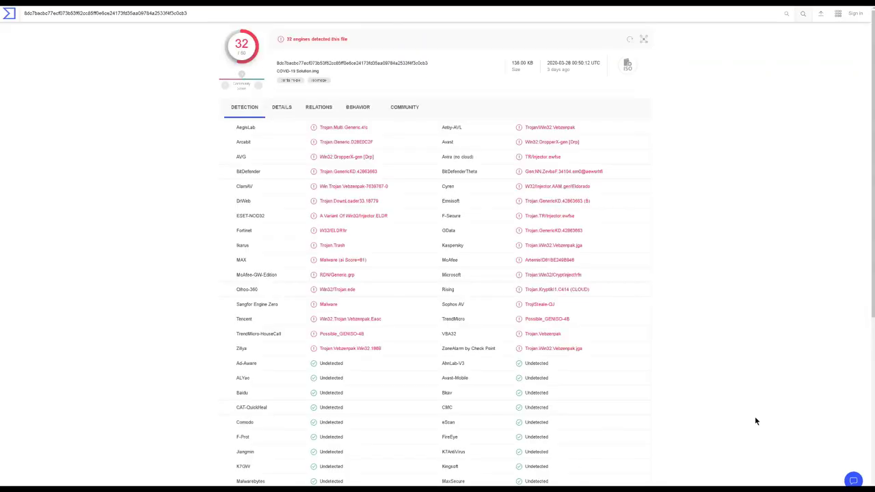
{"action": "double_click", "coordinate": [242, 52]}
{"action": "left_click_drag", "start_coordinate": [251, 44], "coordinate": [236, 43]}
{"action": "key", "text": "ctrl+plus"}
{"action": "key", "text": "ctrl+plus"}
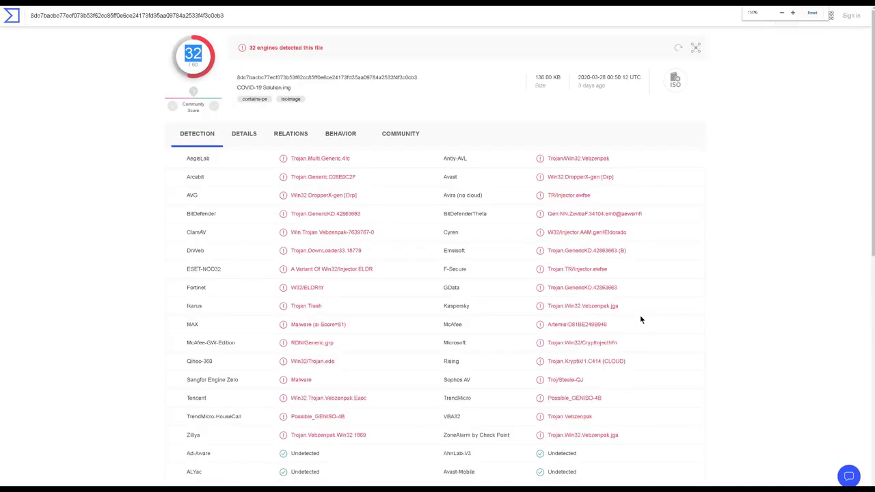
{"action": "key", "text": "ctrl+plus"}
{"action": "left_click_drag", "start_coordinate": [619, 110], "coordinate": [593, 100]}
{"action": "left_click", "coordinate": [633, 119]}
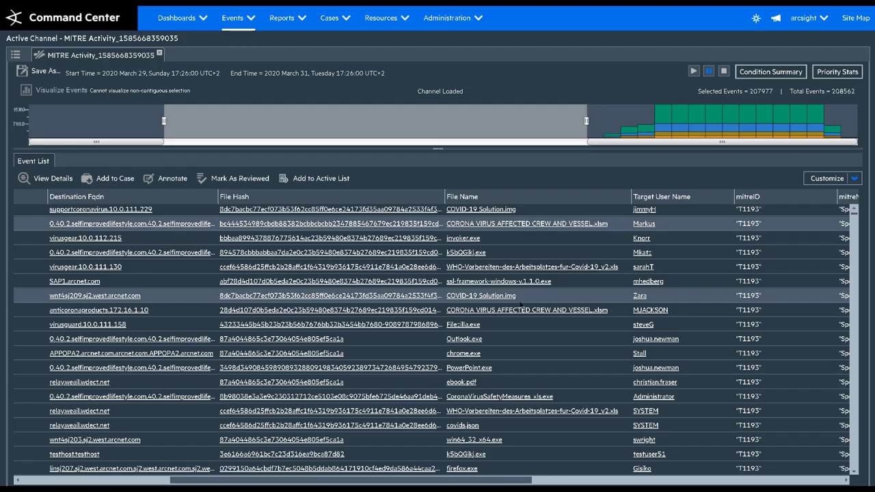
Look up the CORONA VIRUS AFFECTED CREW AND VESSEL.xlsm hash on VirusTotal, then close the not-found page.
{"action": "left_click", "coordinate": [521, 305]}
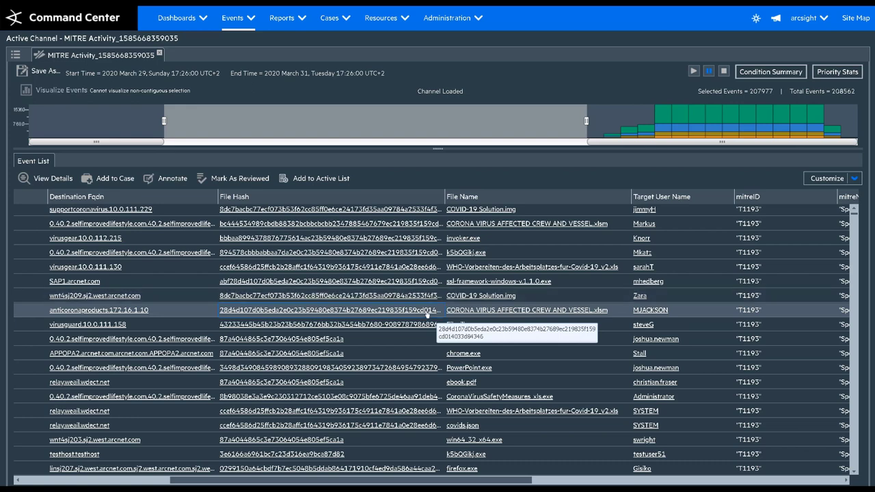
{"action": "right_click", "coordinate": [428, 316]}
{"action": "mouse_move", "coordinate": [675, 429]}
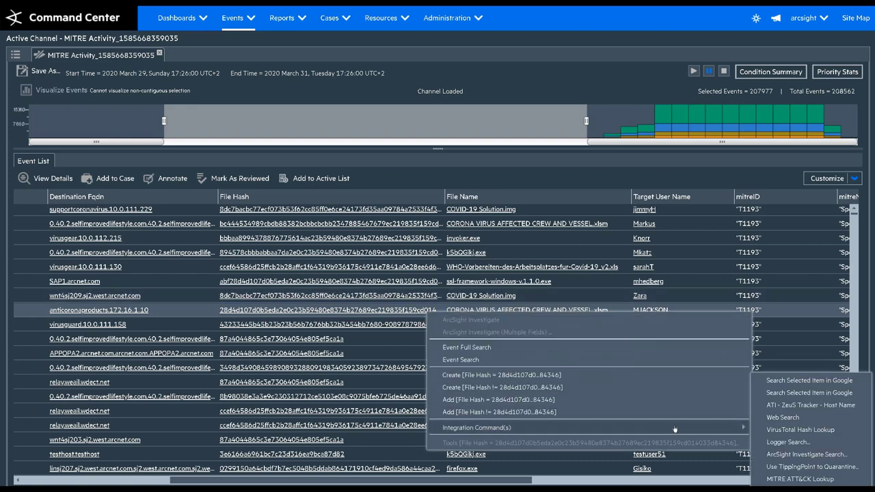
{"action": "left_click", "coordinate": [792, 430]}
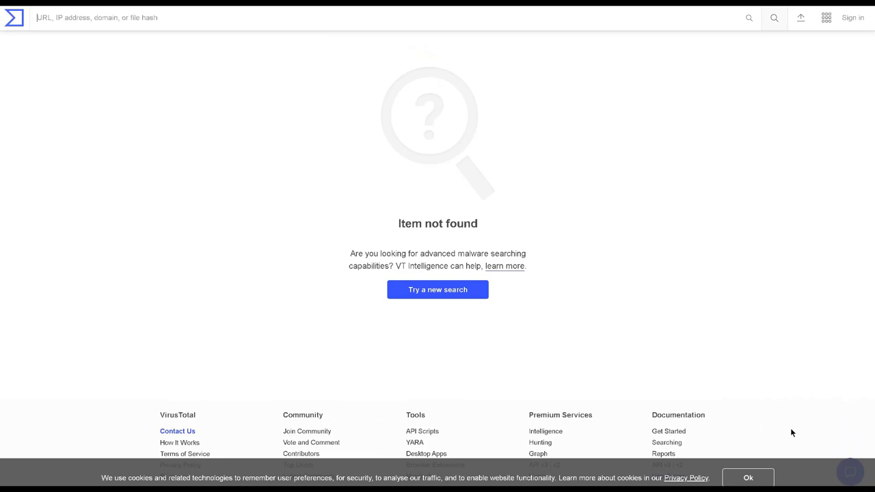
{"action": "key", "text": "ctrl+w"}
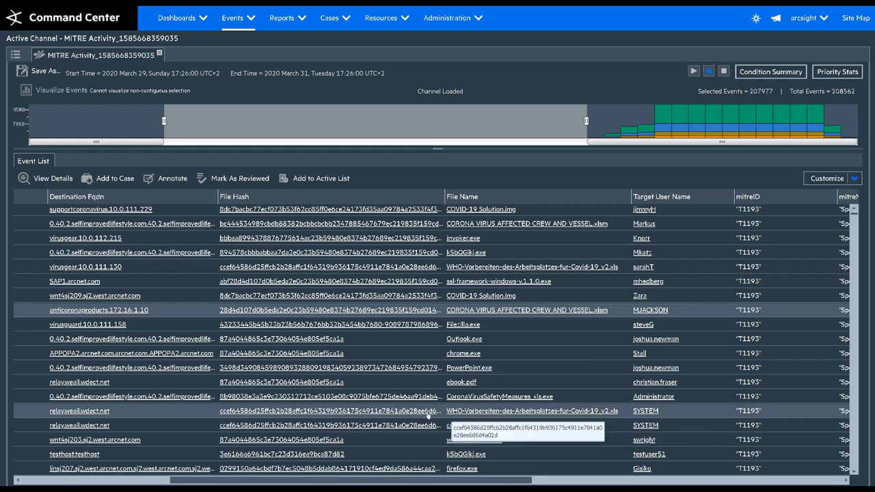
Copy the ebook.pdf event's file hash and filter MISP events by it.
{"action": "left_click", "coordinate": [478, 383]}
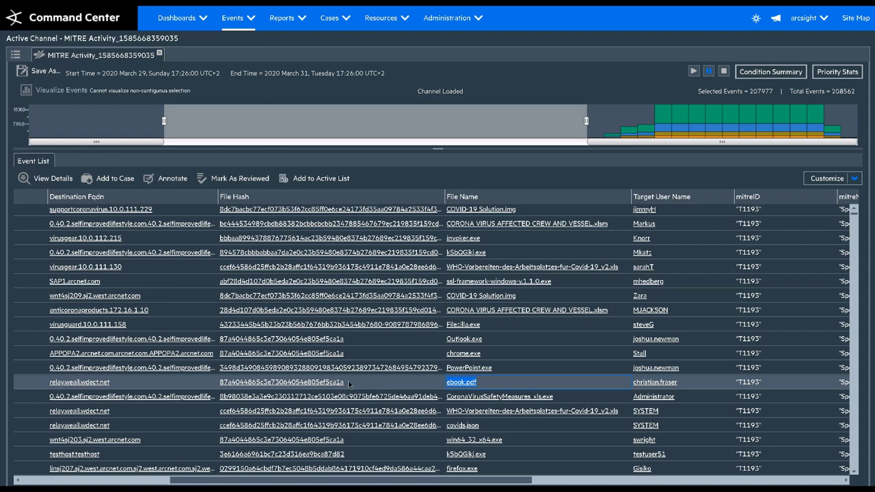
{"action": "left_click_drag", "start_coordinate": [348, 384], "coordinate": [214, 385]}
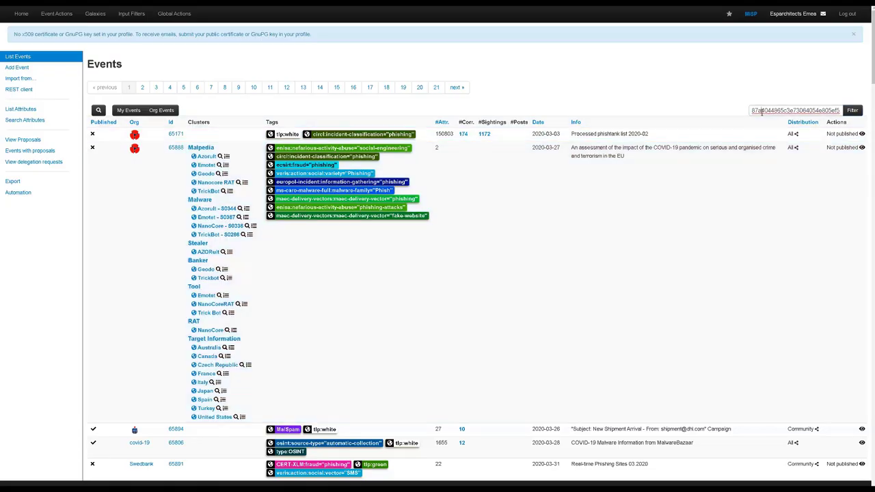
{"action": "double_click", "coordinate": [796, 110]}
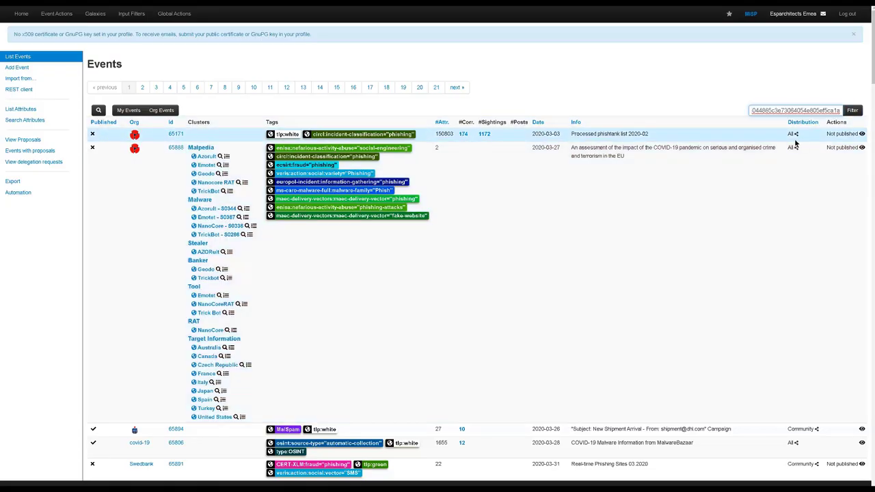
{"action": "left_click", "coordinate": [853, 112]}
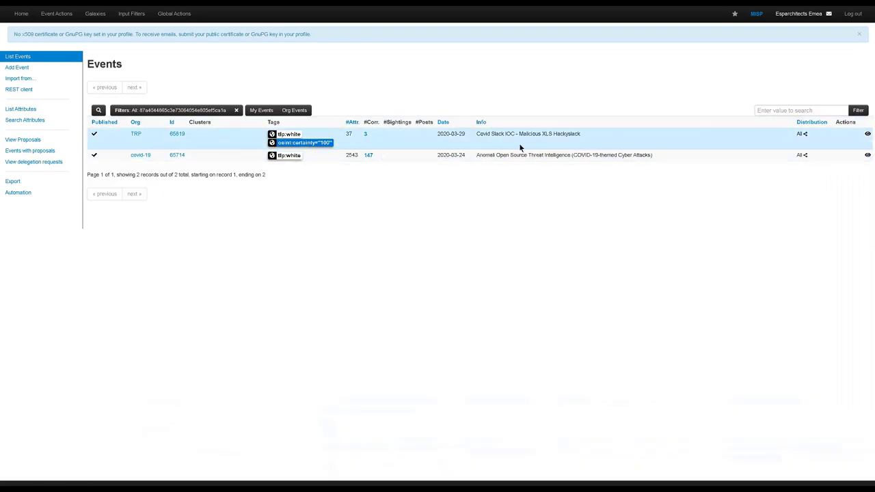
Zoom in and review the Covid Slack IOC - Malicious XLS Hackyslack result's title and date.
{"action": "left_click_drag", "start_coordinate": [520, 146], "coordinate": [582, 137]}
{"action": "key", "text": "ctrl+plus"}
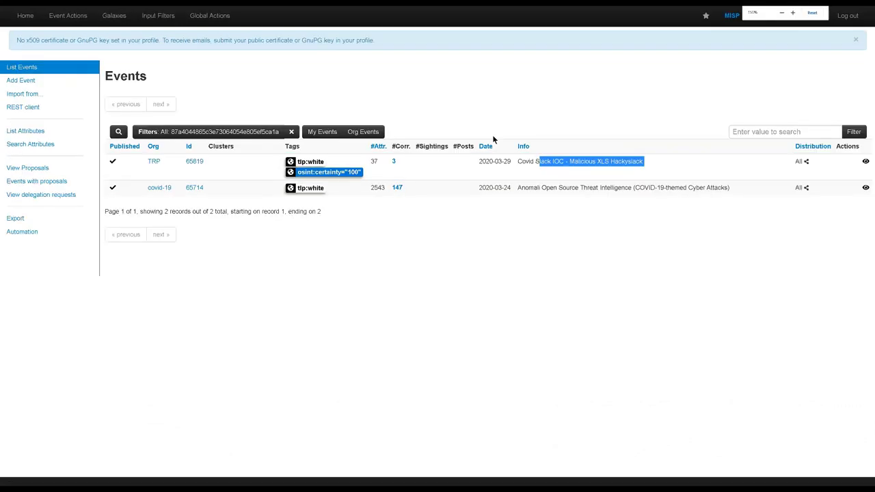
{"action": "left_click", "coordinate": [540, 169]}
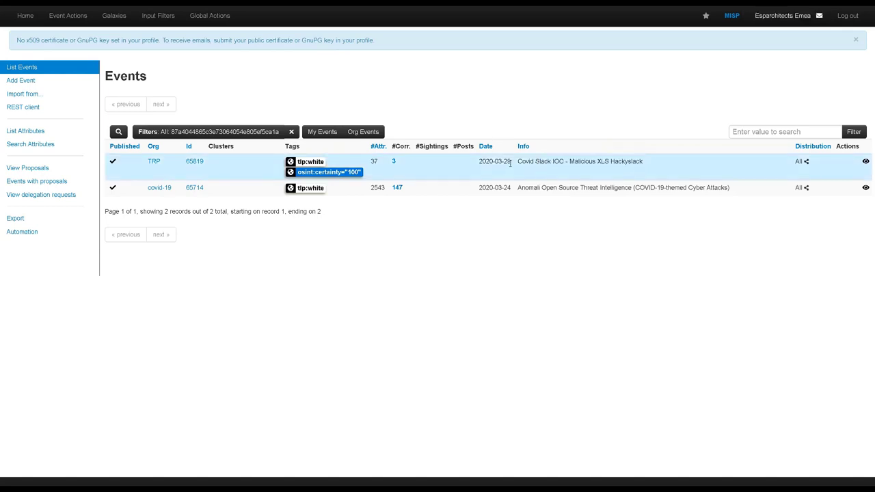
{"action": "left_click_drag", "start_coordinate": [510, 163], "coordinate": [486, 162]}
Open event 65819 and locate the Payload delivery md5 attribute 87a4044865c3e73064054e805ef5ca1a dated 2020-03-30.
{"action": "left_click", "coordinate": [198, 165]}
{"action": "left_click", "coordinate": [198, 165]}
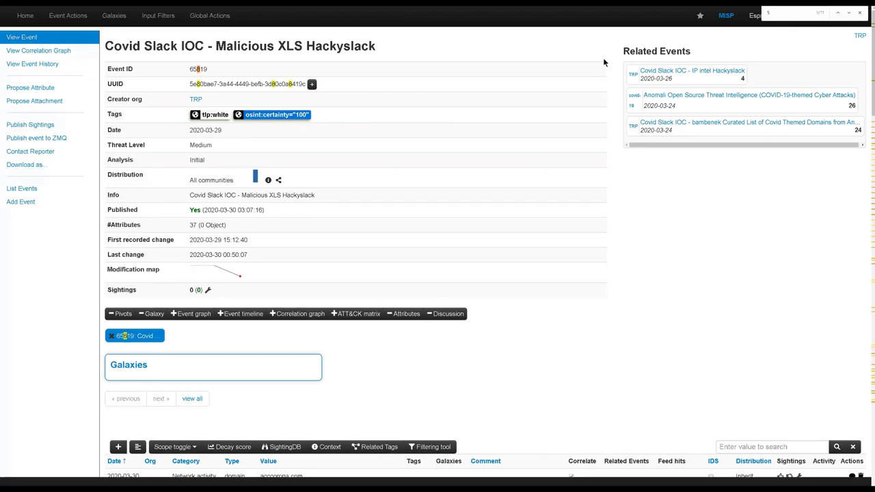
{"action": "type", "text": "7"}
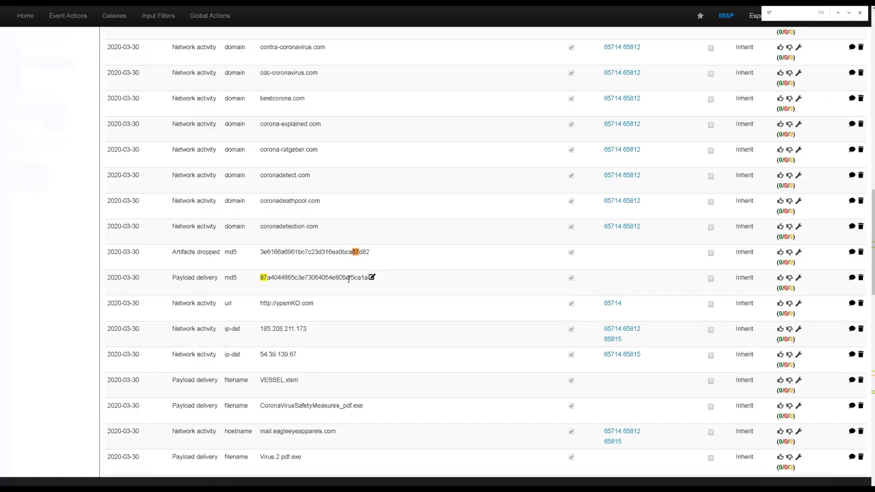
{"action": "double_click", "coordinate": [372, 277]}
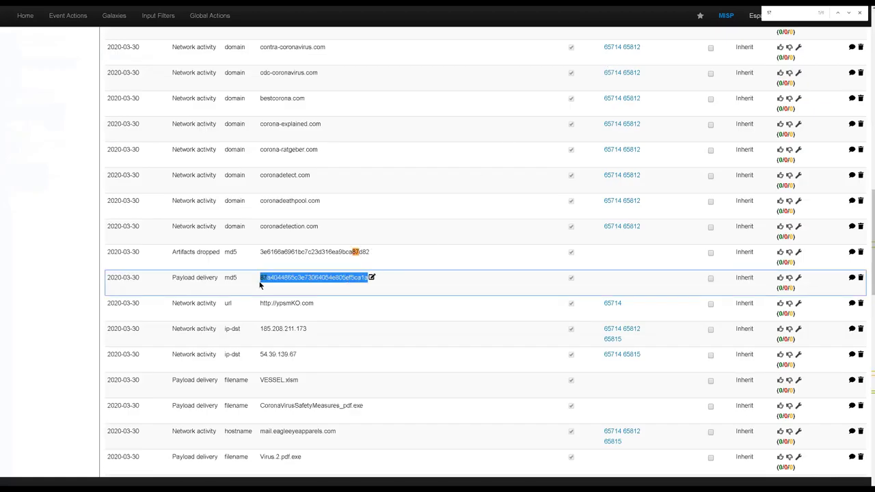
{"action": "triple_click", "coordinate": [183, 277]}
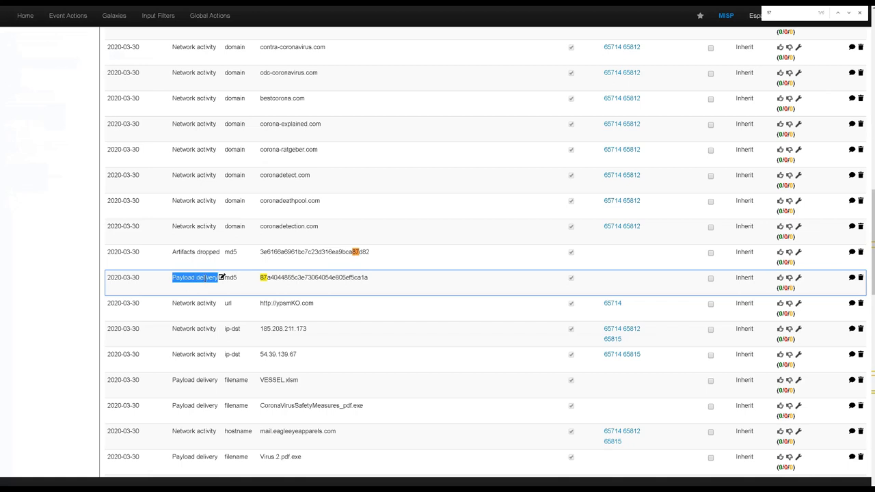
{"action": "double_click", "coordinate": [135, 278]}
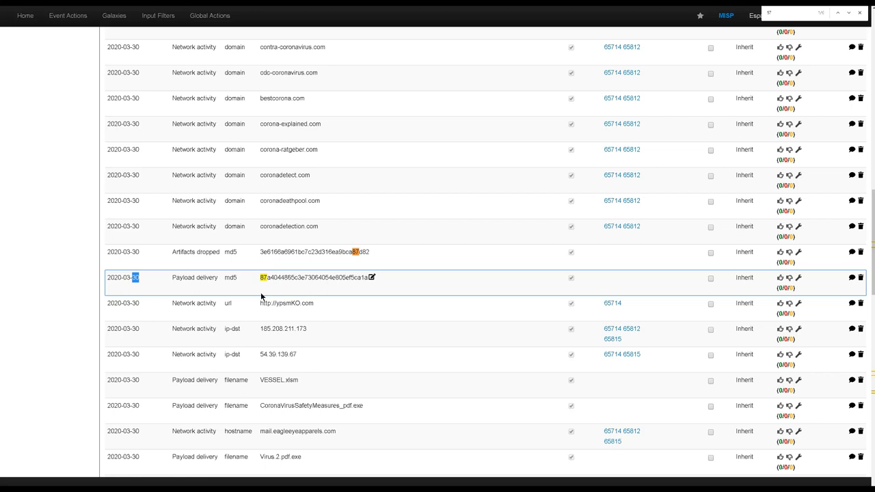
Filter MISP events by md5 87a4044865c3e73064054e805ef5ca1a, then look it up in VirusTotal (item not found).
{"action": "left_click", "coordinate": [260, 293]}
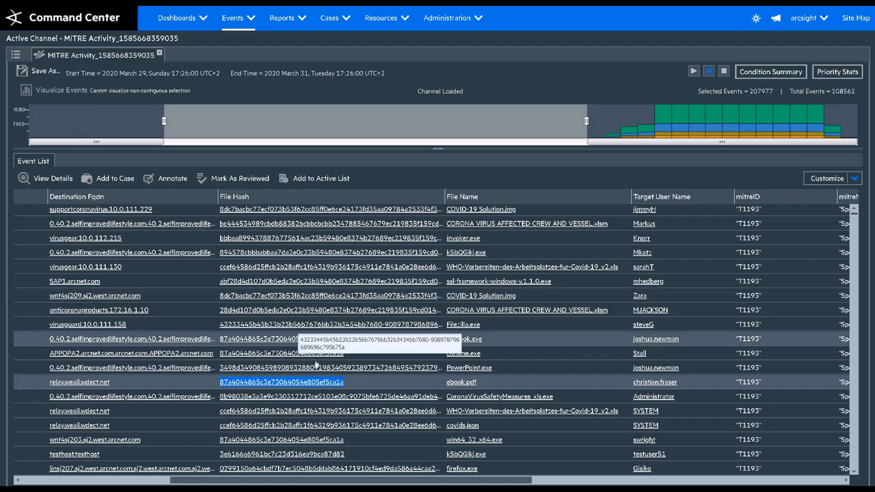
{"action": "right_click", "coordinate": [332, 384]}
{"action": "mouse_move", "coordinate": [470, 361]}
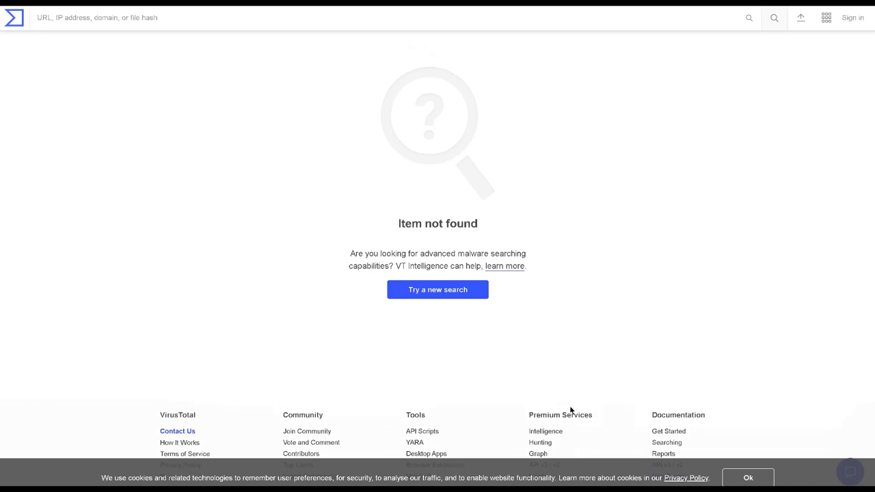
{"action": "key", "text": "ctrl+w"}
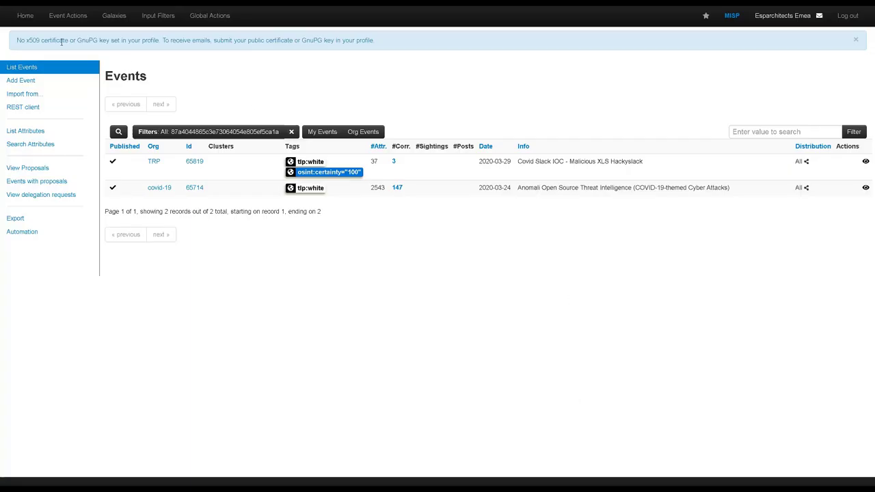
Clear MISP's hash filter, zoom out, and browse all events up to the newest event's date.
{"action": "left_click", "coordinate": [25, 15]}
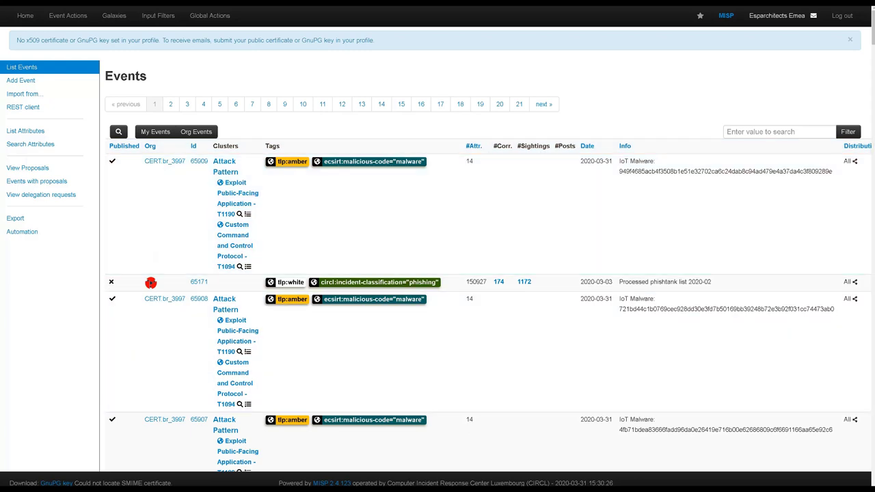
{"action": "key", "text": "ctrl+minus"}
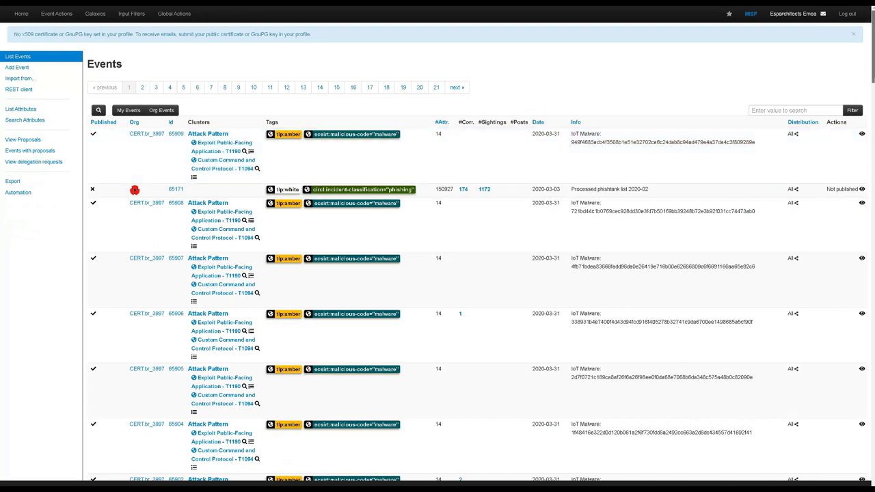
{"action": "scroll", "coordinate": [437, 252], "scroll_direction": "down", "scroll_amount": 15}
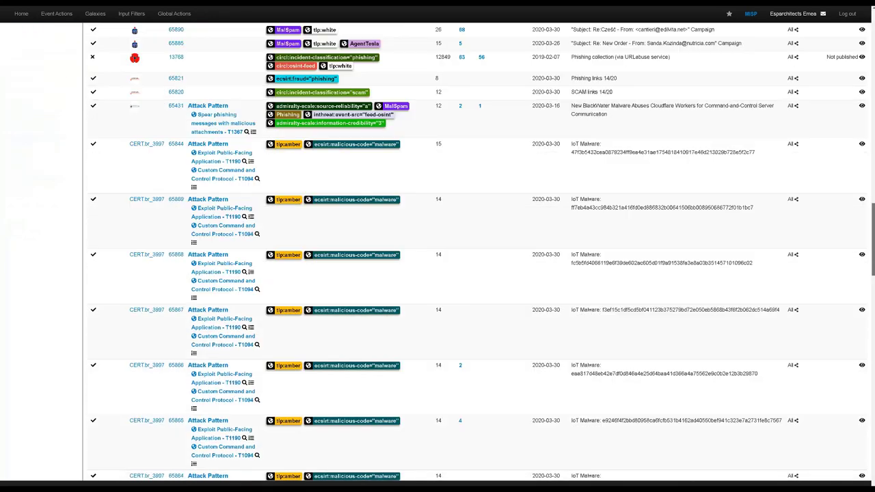
{"action": "scroll", "coordinate": [438, 251], "scroll_direction": "down", "scroll_amount": 5}
{"action": "scroll", "coordinate": [438, 251], "scroll_direction": "up", "scroll_amount": 20}
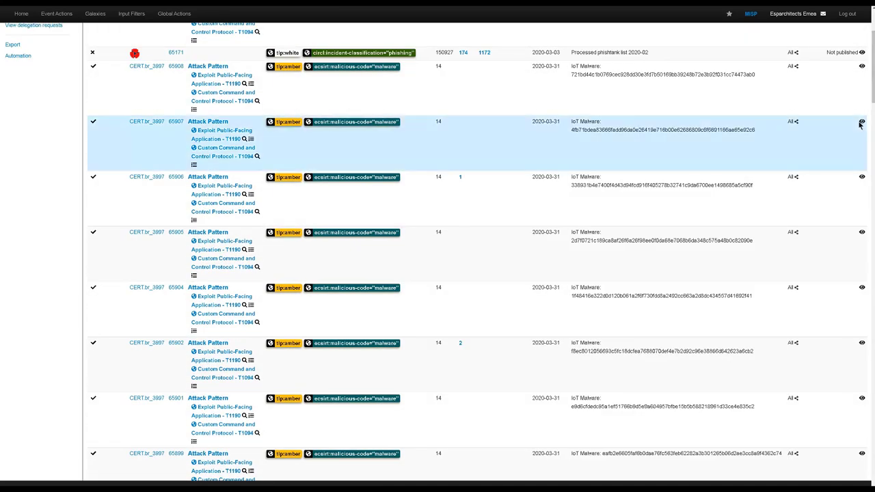
{"action": "scroll", "coordinate": [438, 252], "scroll_direction": "up", "scroll_amount": 1}
{"action": "scroll", "coordinate": [438, 252], "scroll_direction": "up", "scroll_amount": 2}
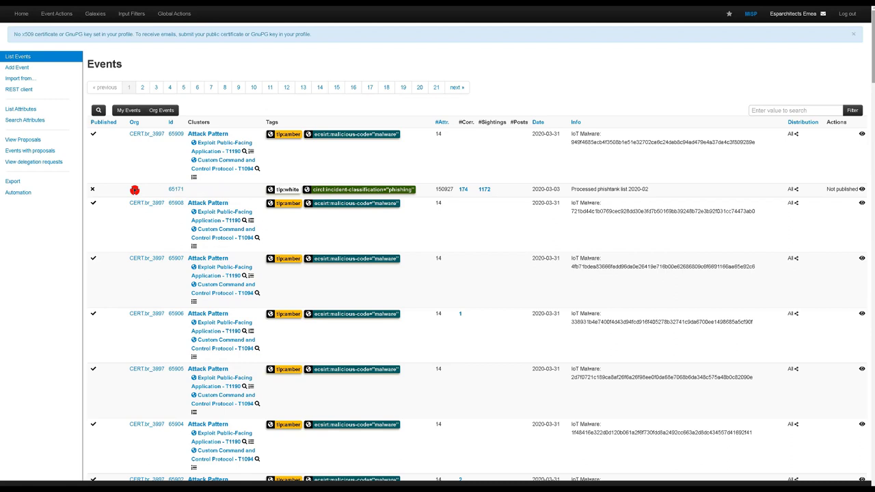
{"action": "left_click_drag", "start_coordinate": [562, 133], "coordinate": [532, 135]}
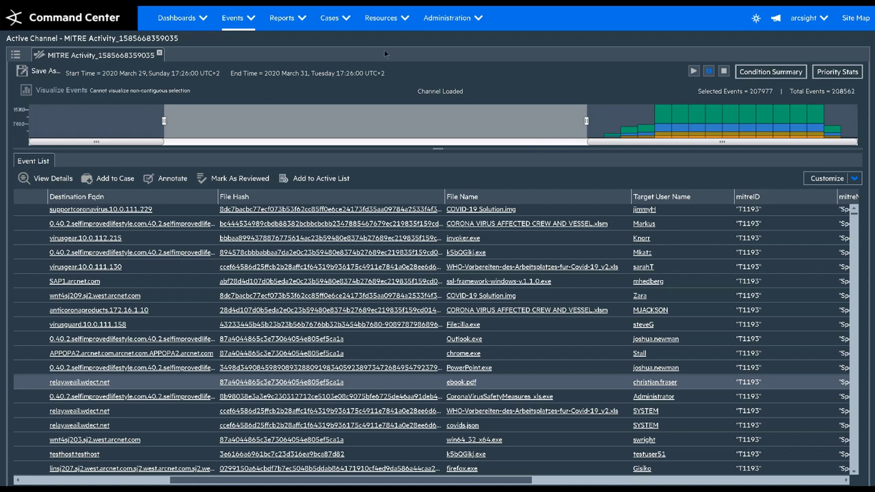
Go to Resources > Active Lists and select the Threat Intelligence Platform folder.
{"action": "left_click", "coordinate": [376, 20]}
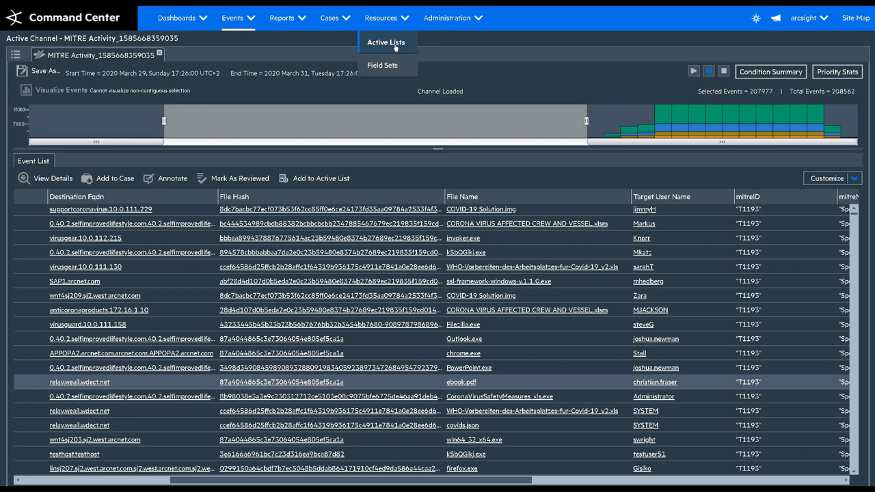
{"action": "left_click", "coordinate": [396, 48]}
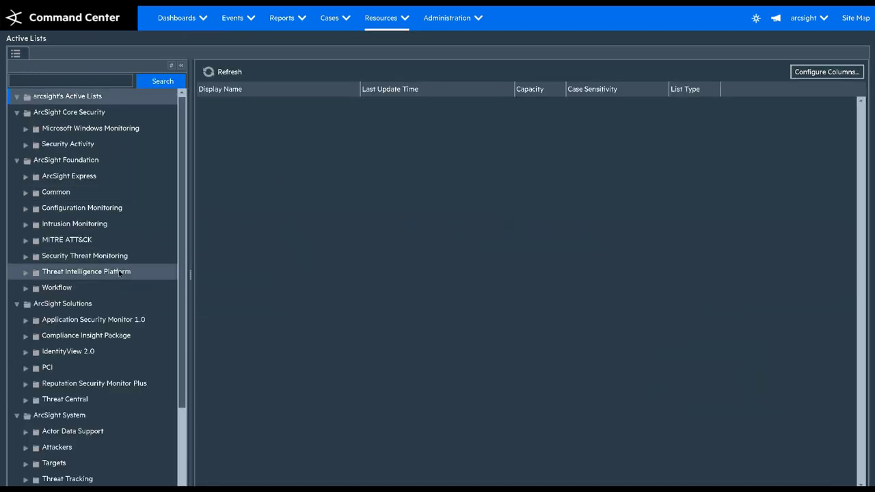
{"action": "left_click", "coordinate": [99, 272]}
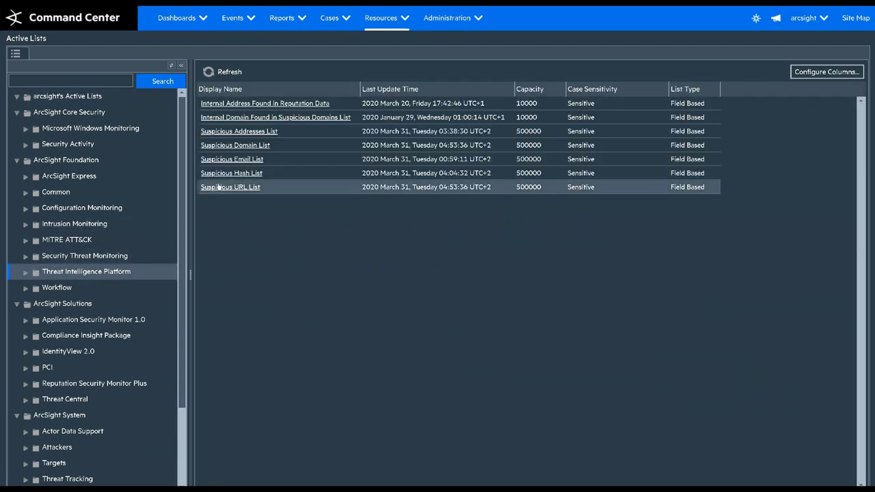
Open the Suspicious Domain List and select entries such as super2020.ru and antivirus-covid19.site.
{"action": "left_click", "coordinate": [261, 146]}
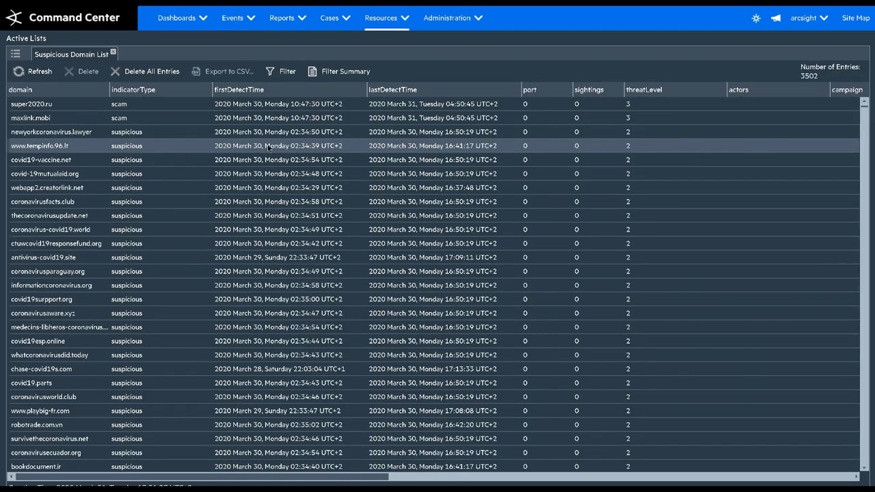
{"action": "left_click", "coordinate": [104, 105]}
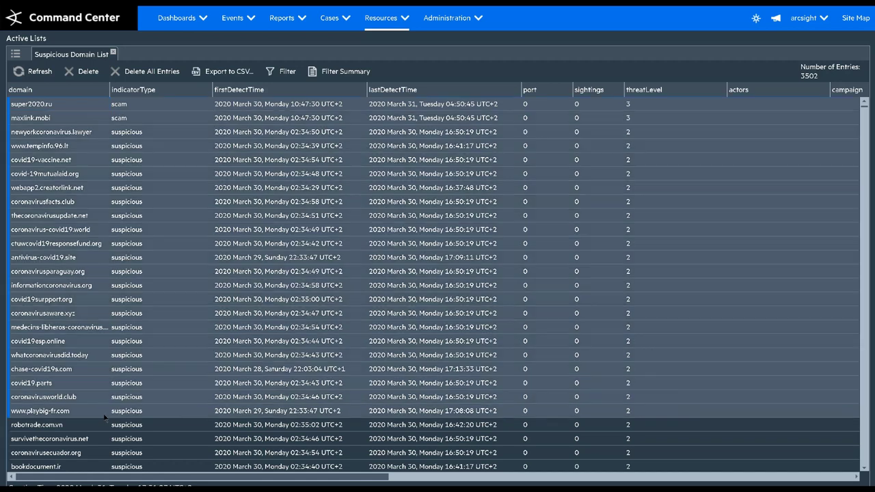
{"action": "left_click", "coordinate": [105, 413], "text": "shift"}
{"action": "left_click", "coordinate": [137, 260]}
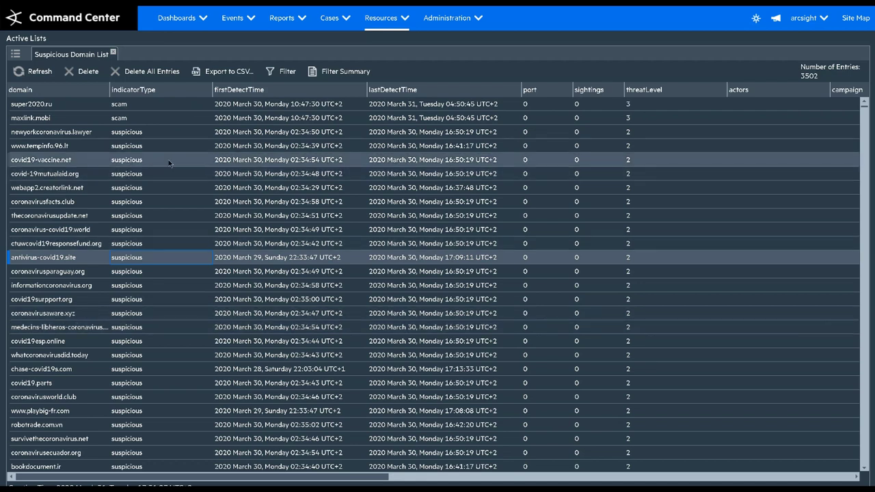
Scroll across the Suspicious Domain List to view MITRE technique, description and update time columns.
{"action": "left_click_drag", "start_coordinate": [377, 478], "coordinate": [723, 477]}
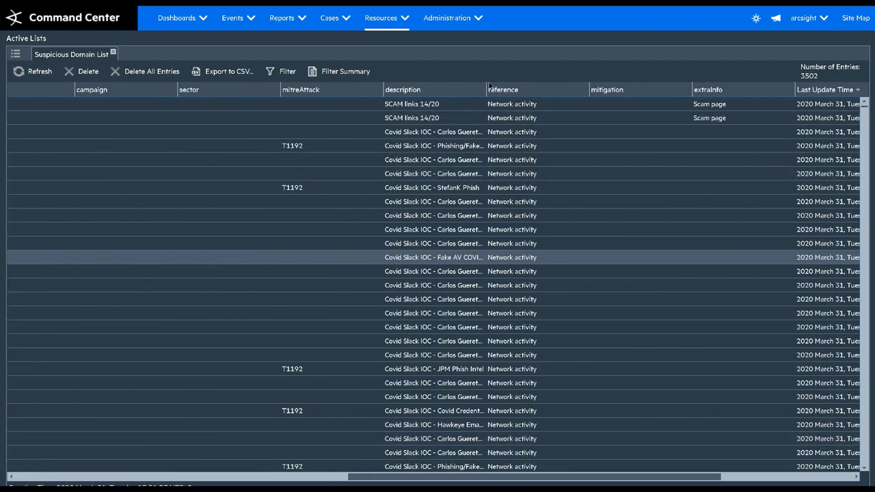
{"action": "left_click_drag", "start_coordinate": [487, 88], "coordinate": [578, 90]}
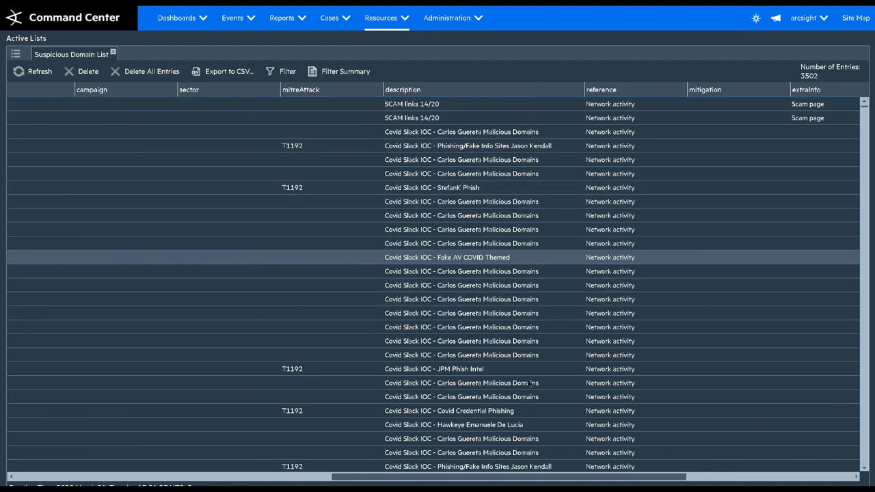
{"action": "left_click_drag", "start_coordinate": [574, 478], "coordinate": [670, 478]}
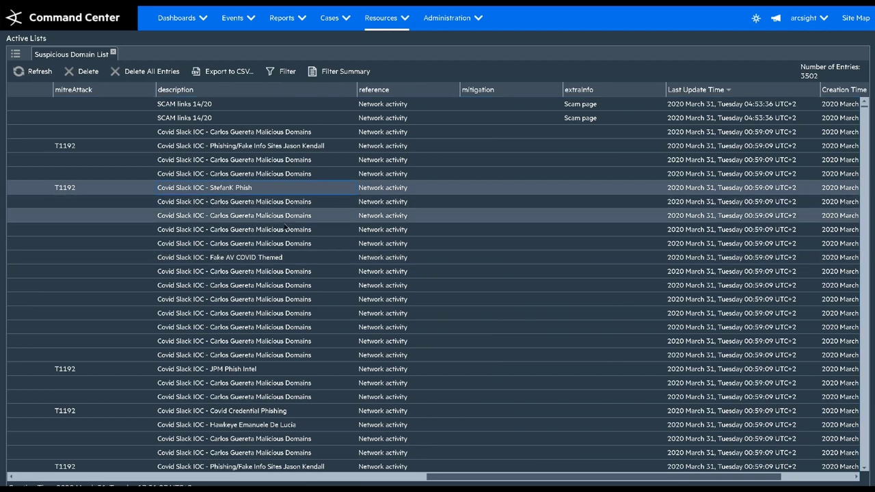
{"action": "scroll", "coordinate": [260, 219], "scroll_direction": "down", "scroll_amount": 5}
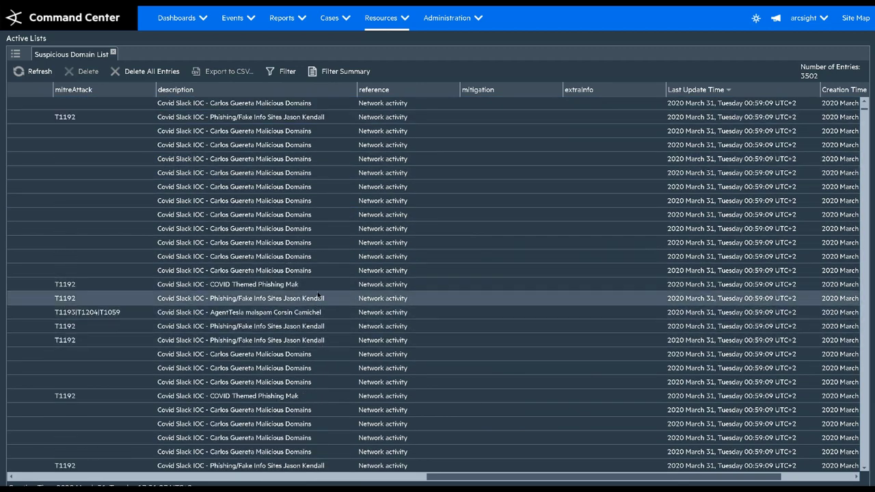
{"action": "left_click", "coordinate": [365, 482]}
{"action": "left_click_drag", "start_coordinate": [365, 481], "coordinate": [247, 478]}
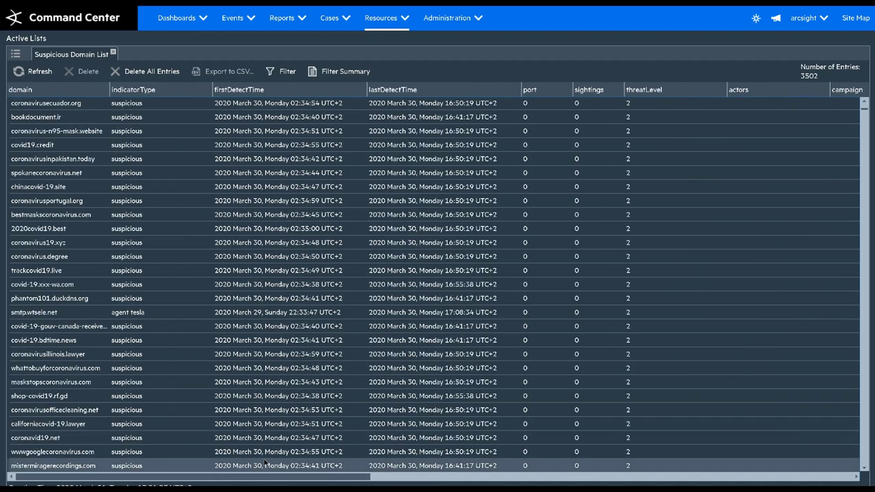